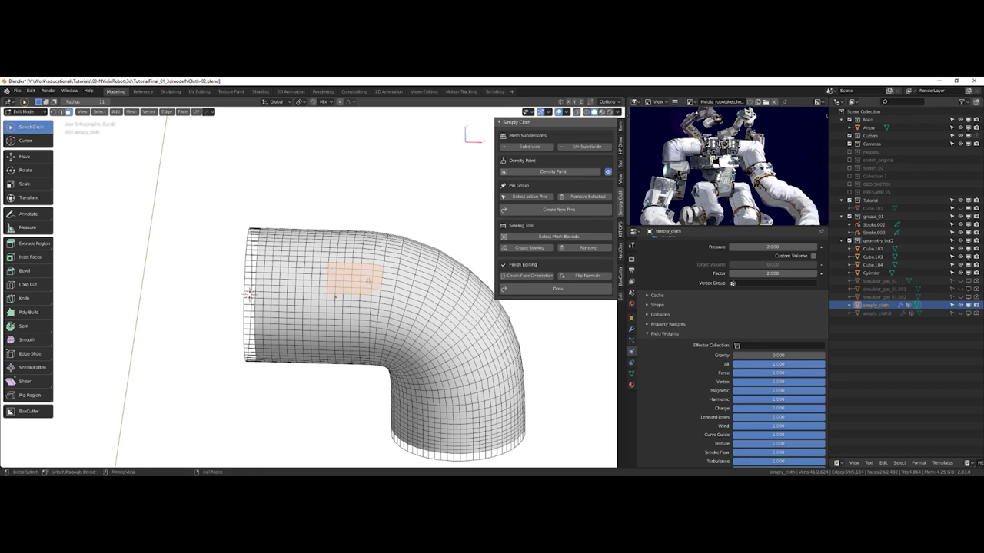
pyautogui.moveTo(336, 297); pyautogui.dragTo(219, 320, button='middle')
pyautogui.keyDown('shift'); pyautogui.moveTo(341, 270); pyautogui.dragTo(323, 316); pyautogui.keyUp('shift')
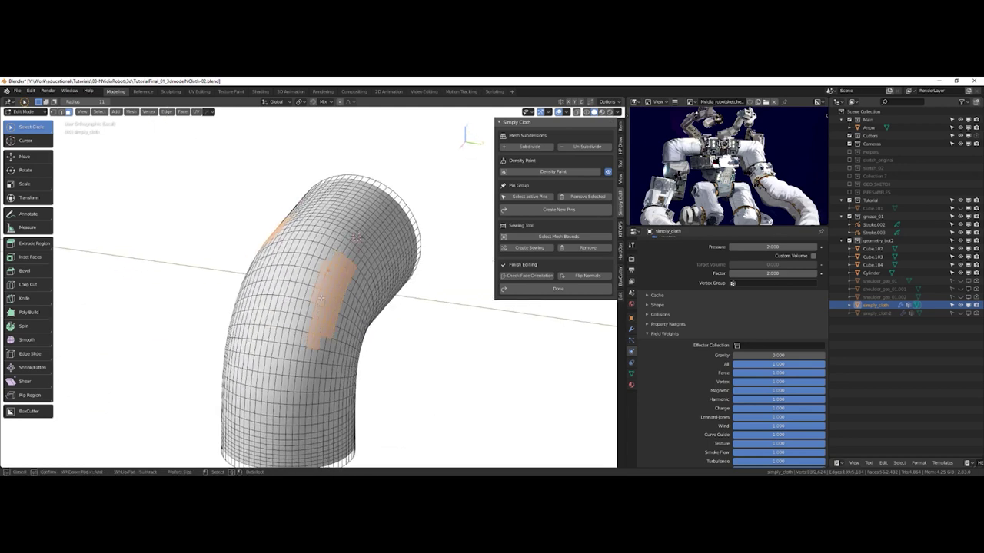
pyautogui.hotkey('ctrl', 'z')
# Step: Return to object mode and duplicate the simply_cloth tube
pyautogui.press('Tab')
pyautogui.click(366, 256)
pyautogui.moveTo(354, 288); pyautogui.dragTo(434, 317, button='middle')
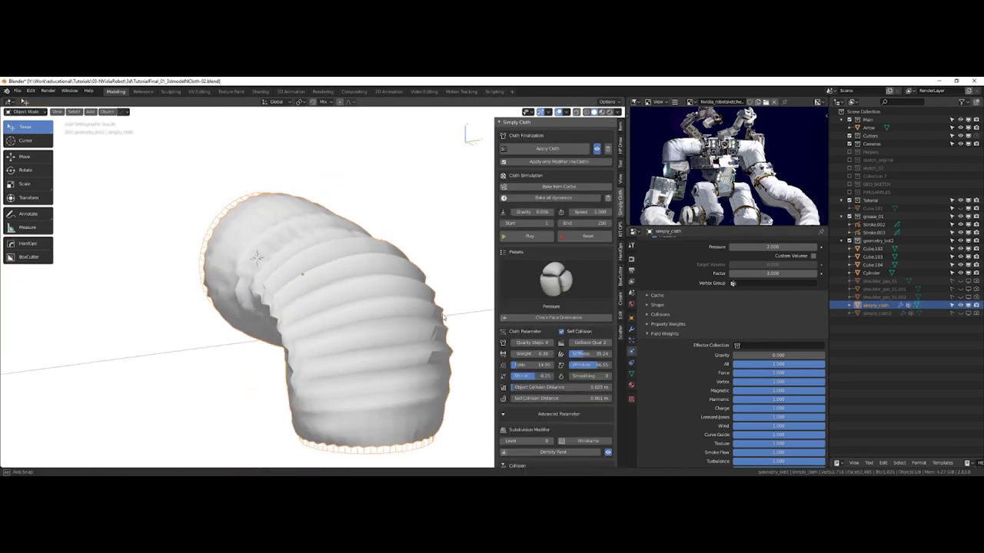
pyautogui.rightClick(869, 309)
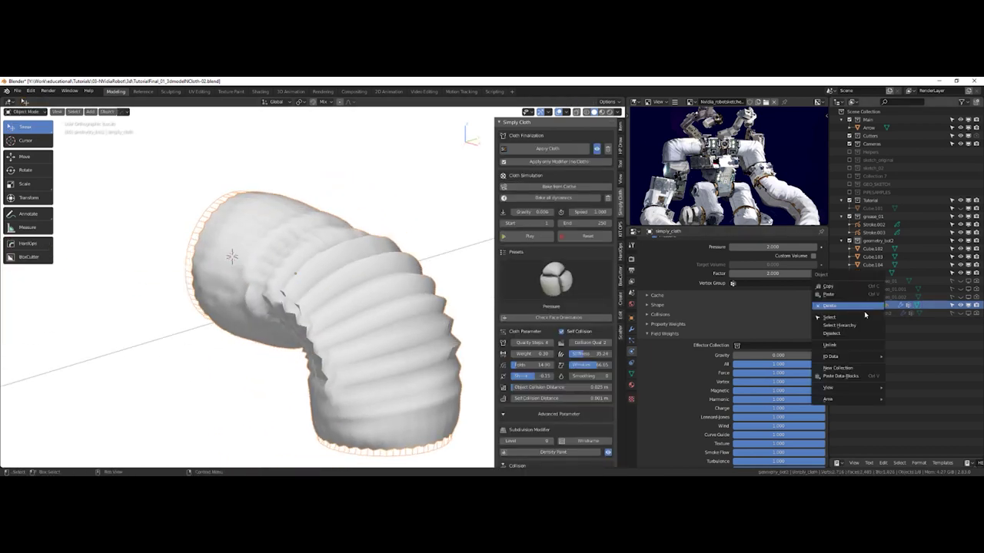
pyautogui.click(840, 346)
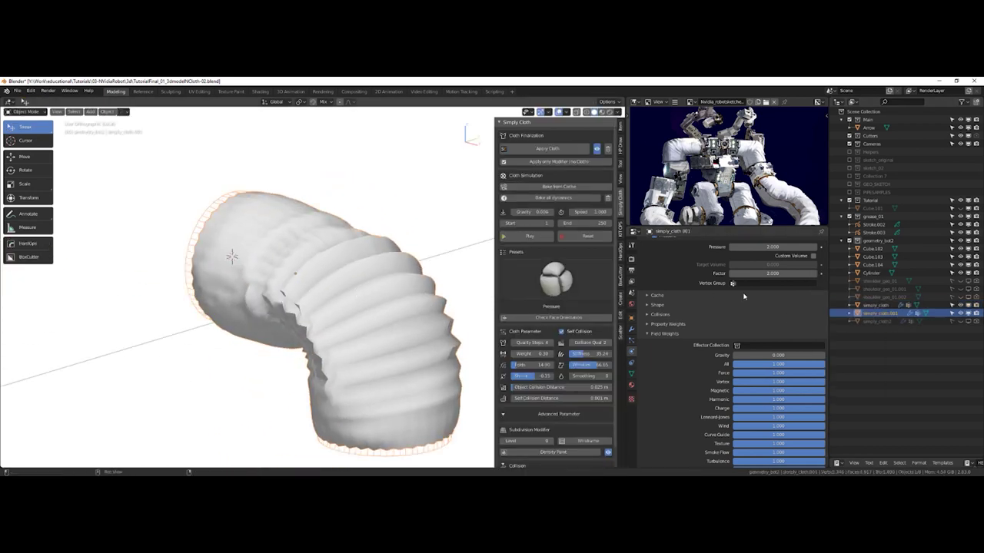
# Step: Rewind the cloth simulation to its first frame and open the duplicated tube for face editing
pyautogui.moveTo(376, 302); pyautogui.dragTo(354, 279, button='middle')
pyautogui.hotkey('shift', 'Left')
pyautogui.moveTo(287, 237); pyautogui.dragTo(329, 195, button='middle')
pyautogui.rightClick(275, 215)
pyautogui.click(309, 190)
pyautogui.moveTo(306, 262); pyautogui.dragTo(320, 266, button='middle')
# Step: Select separate irregular patches of faces along the front side of the tube, from its open end around the bend to the lower end
pyautogui.moveTo(252, 253); pyautogui.dragTo(300, 262)
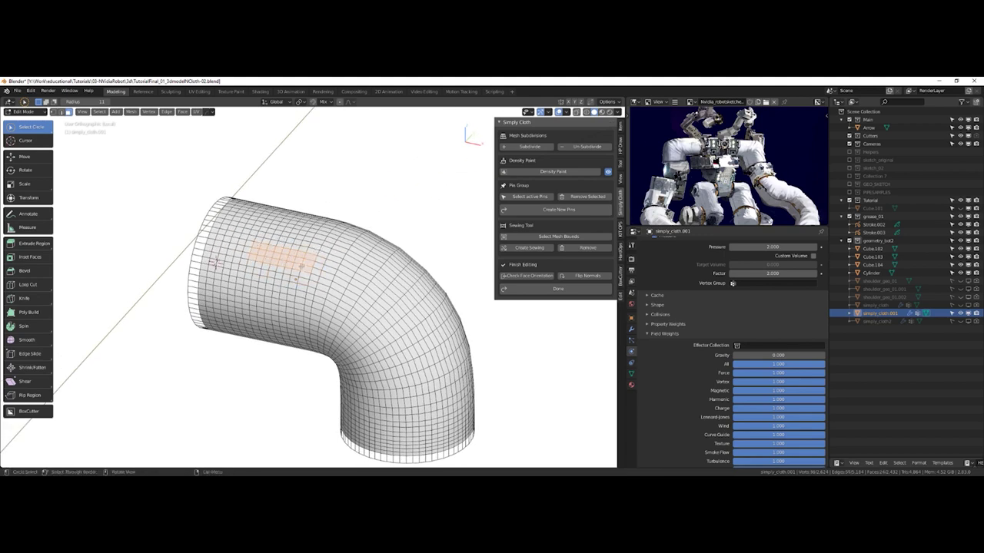
pyautogui.moveTo(307, 303)
pyautogui.mouseDown()
pyautogui.moveTo(328, 305)
pyautogui.moveTo(355, 286)
pyautogui.mouseUp()
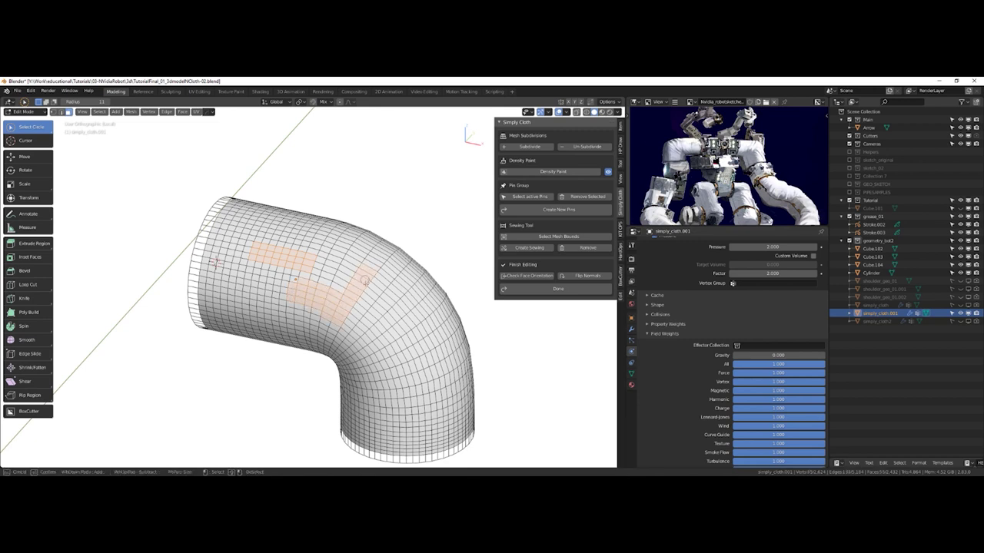
pyautogui.moveTo(383, 362); pyautogui.dragTo(391, 371)
pyautogui.moveTo(415, 399); pyautogui.dragTo(427, 396)
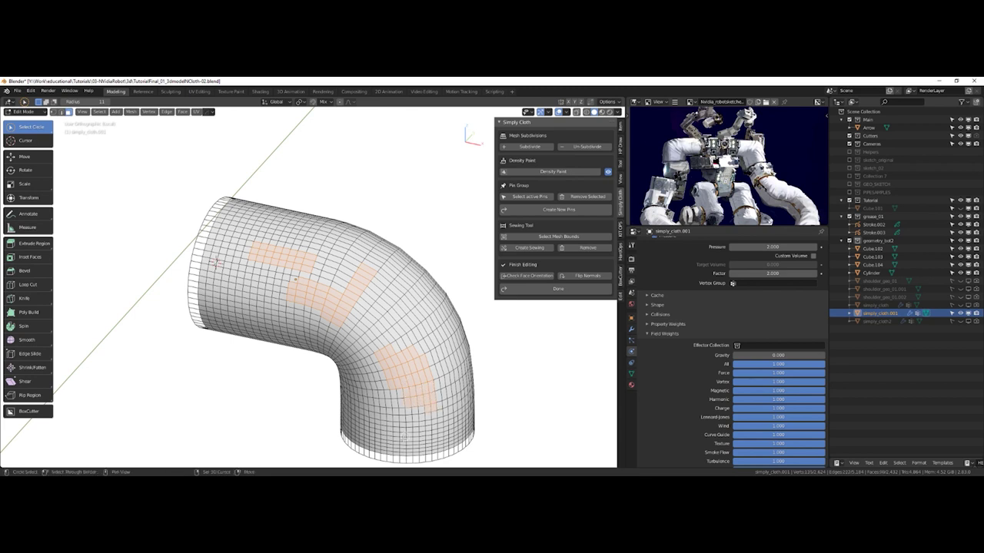
pyautogui.moveTo(383, 431); pyautogui.dragTo(384, 427)
# Step: Extrude the selected face patches slightly outward along their normals to form raised panels
pyautogui.moveTo(348, 422); pyautogui.dragTo(292, 369, button='middle')
pyautogui.hotkey('alt', 'e')
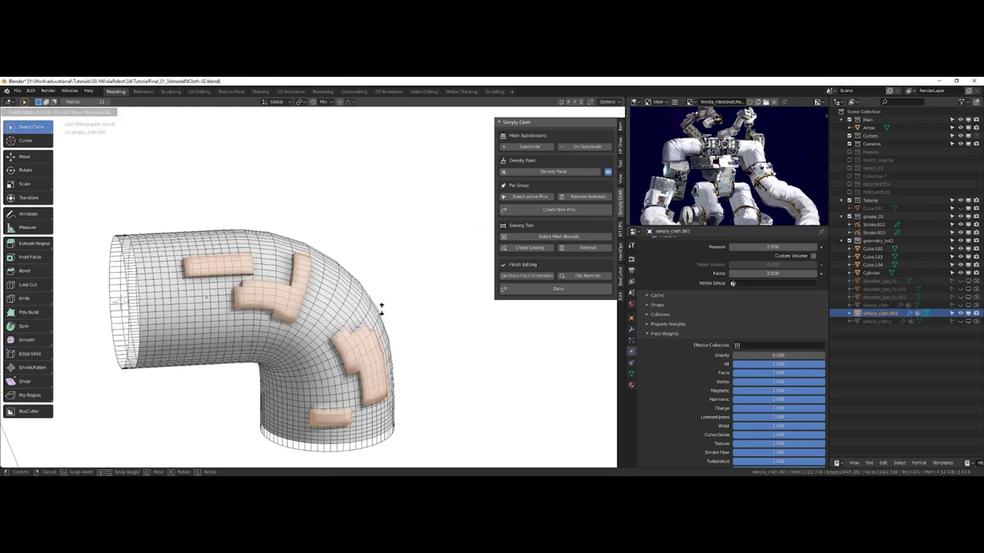
pyautogui.click(384, 307)
pyautogui.moveTo(384, 308); pyautogui.dragTo(354, 279, button='middle')
# Step: Return to object mode and play the cloth simulation on the tube with raised patches
pyautogui.press('Tab')
pyautogui.click(354, 236)
pyautogui.moveTo(357, 240); pyautogui.dragTo(348, 285, button='middle')
pyautogui.press('space')
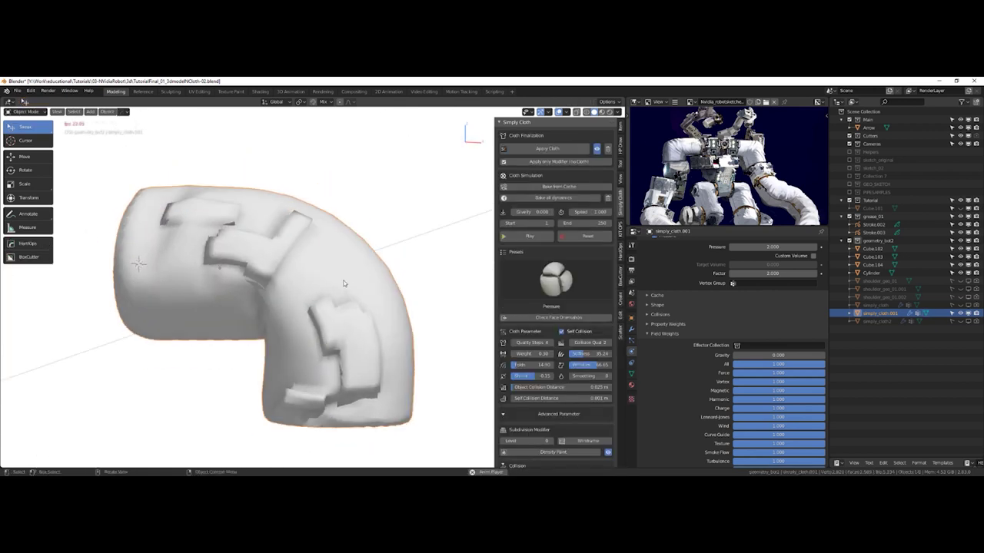
# Step: Stop the simulation playback and give the patched tube smooth shading
pyautogui.rightClick(329, 278)
pyautogui.click(300, 286)
pyautogui.moveTo(300, 286)
pyautogui.mouseDown(button='middle')
pyautogui.moveTo(380, 284)
pyautogui.moveTo(310, 276)
pyautogui.mouseUp(button='middle')
pyautogui.rightClick(309, 276)
pyautogui.click(307, 267)
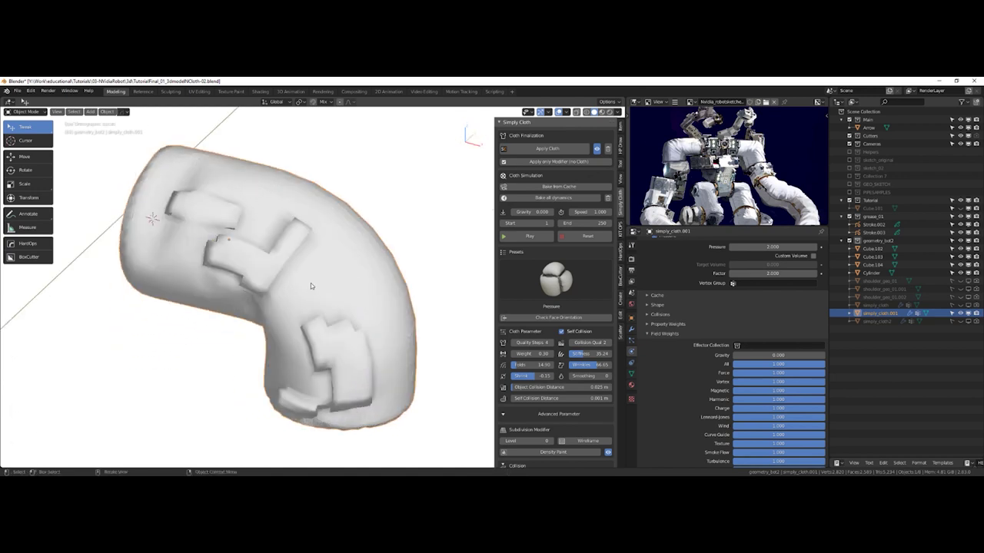
# Step: Enable Auto Smooth for the tube's normals with an angle of 62.8°, toggling it to compare the shading
pyautogui.click(631, 376)
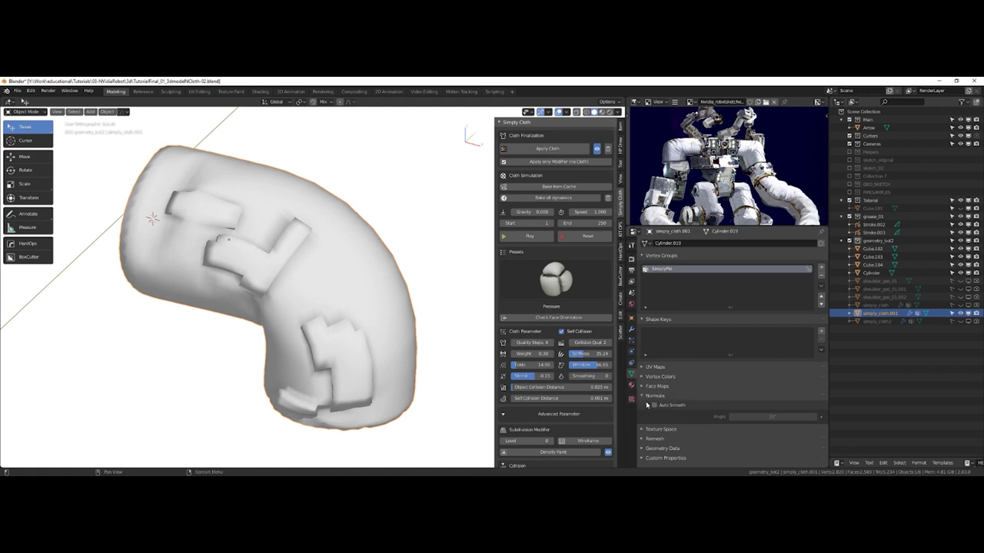
pyautogui.click(655, 405)
pyautogui.moveTo(748, 420)
pyautogui.mouseDown()
pyautogui.moveTo(798, 420)
pyautogui.moveTo(777, 421)
pyautogui.mouseUp()
pyautogui.moveTo(486, 316); pyautogui.dragTo(390, 320, button='middle')
pyautogui.click(653, 405)
pyautogui.click(654, 405)
# Step: Rewind the simulation and open the tube for edge editing at the raised patches with the Tweak tool active
pyautogui.moveTo(361, 339)
pyautogui.mouseDown(button='middle')
pyautogui.moveTo(389, 345)
pyautogui.moveTo(475, 322)
pyautogui.moveTo(428, 310)
pyautogui.moveTo(446, 294)
pyautogui.moveTo(326, 277)
pyautogui.mouseUp(button='middle')
pyautogui.hotkey('shift', 'Left')
pyautogui.press('Tab')
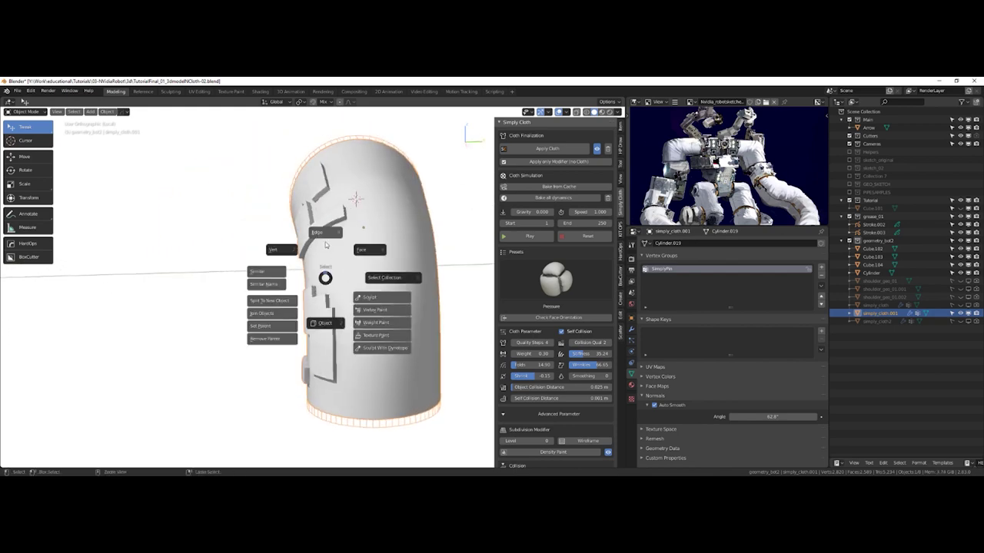
pyautogui.click(332, 317)
pyautogui.keyDown('shift'); pyautogui.moveTo(333, 317); pyautogui.dragTo(341, 266, button='middle'); pyautogui.keyUp('shift')
pyautogui.moveTo(341, 266); pyautogui.dragTo(335, 233, button='middle')
pyautogui.scroll(4, 343, 254)
pyautogui.press('Tab')
pyautogui.click(338, 275)
pyautogui.click(343, 275)
pyautogui.press('Tab')
pyautogui.click(349, 171)
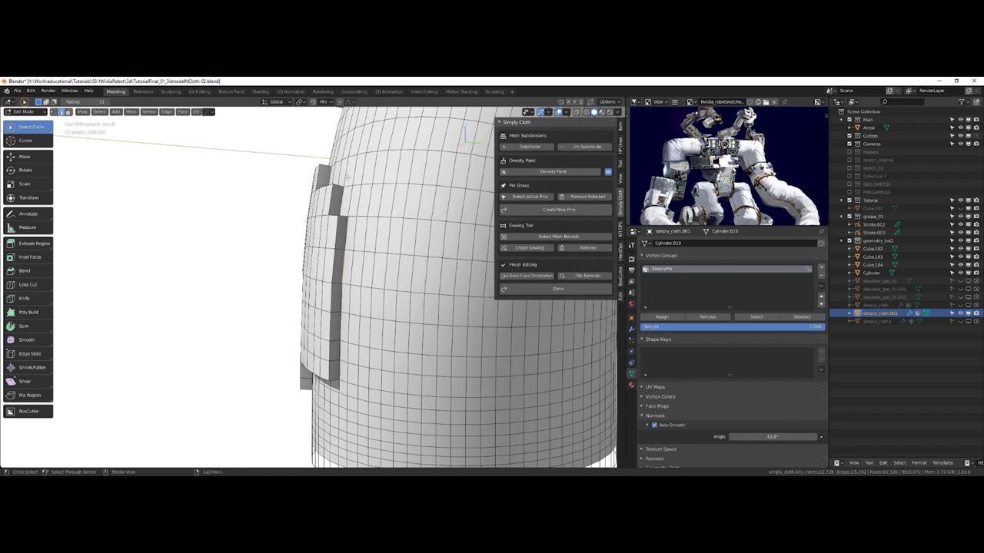
pyautogui.moveTo(36, 127); pyautogui.dragTo(41, 144)
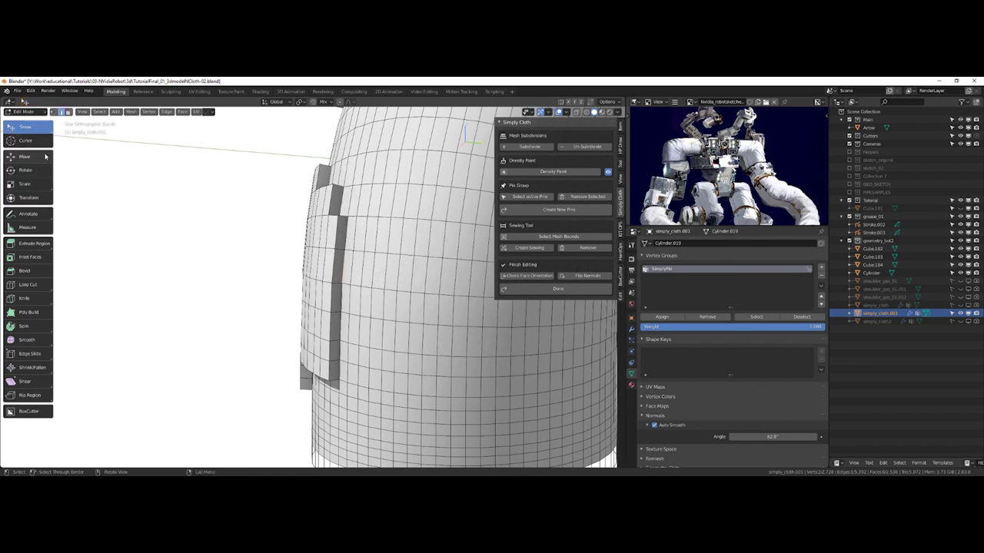
# Step: Add loop cuts around the side walls of the raised patches near the tube's lower end
pyautogui.click(340, 249)
pyautogui.hotkey('ctrl', 'z')
pyautogui.hotkey('ctrl', 'r')
pyautogui.scroll(1, 343, 251)
pyautogui.click(343, 250)
pyautogui.moveTo(343, 249); pyautogui.dragTo(320, 350, button='middle')
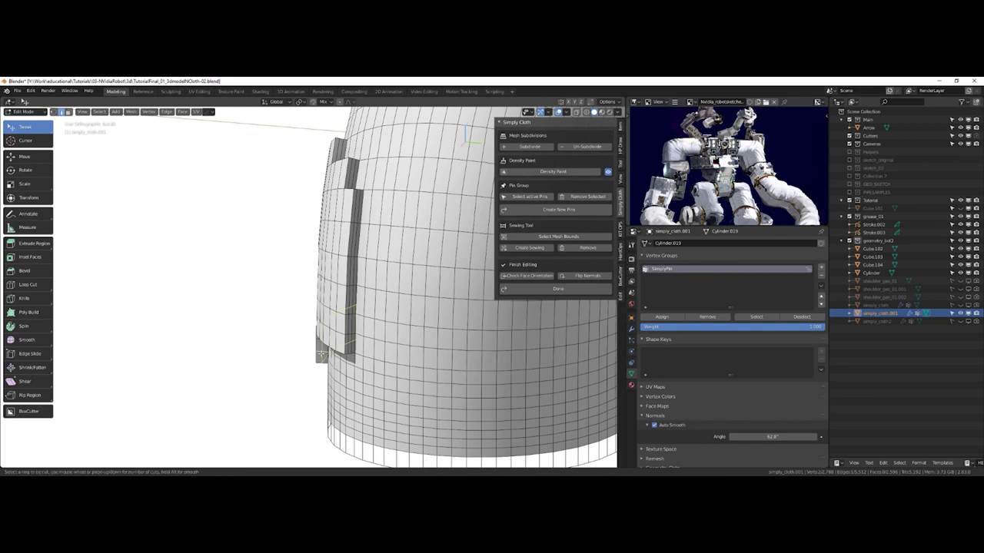
pyautogui.moveTo(322, 355); pyautogui.dragTo(338, 272, button='middle')
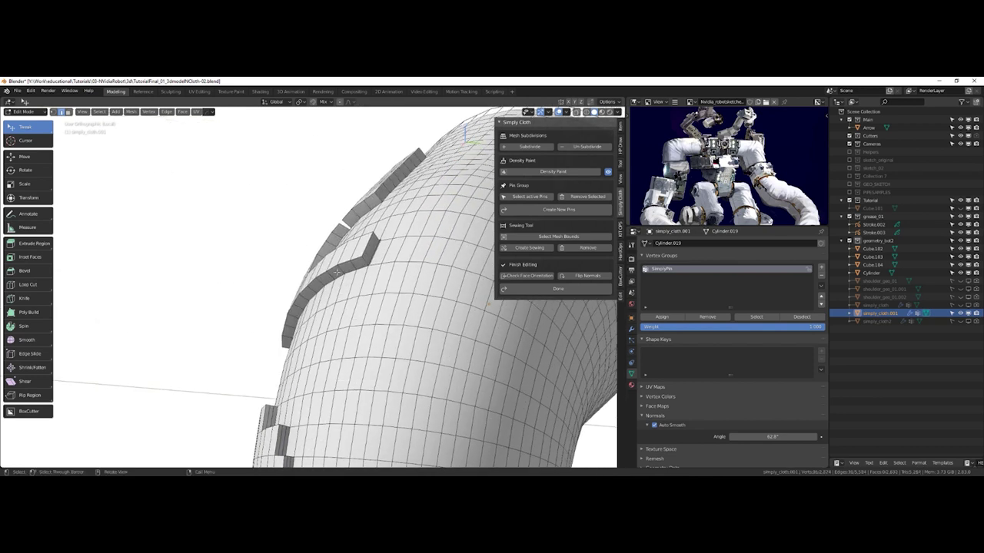
# Step: Add loop cuts around the side walls of the raised patches on the upper tube and return to object mode
pyautogui.hotkey('ctrl', 'r')
pyautogui.scroll(3, 377, 197)
pyautogui.press('Escape')
pyautogui.press('Tab')
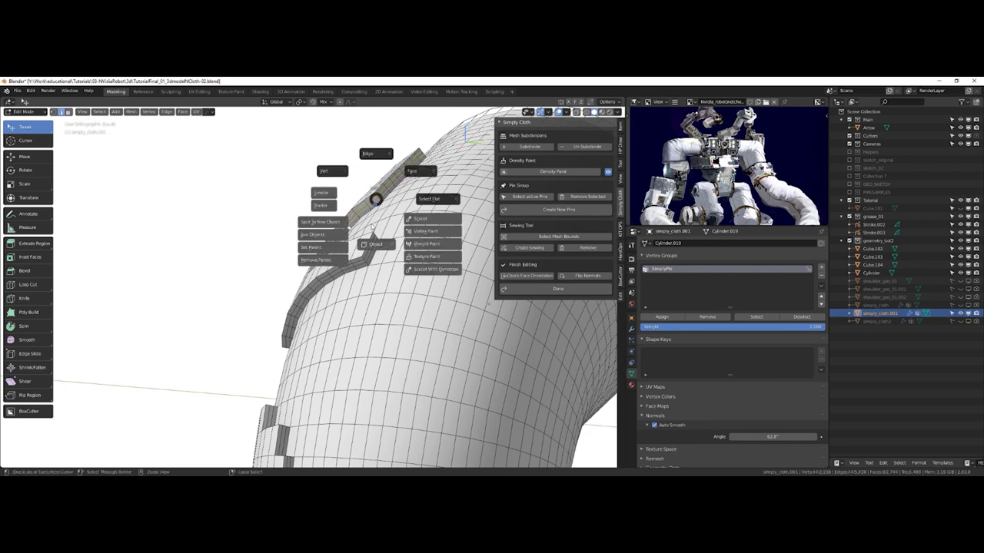
pyautogui.click(365, 233)
pyautogui.moveTo(365, 233); pyautogui.dragTo(421, 259, button='middle')
pyautogui.scroll(-5, 421, 257)
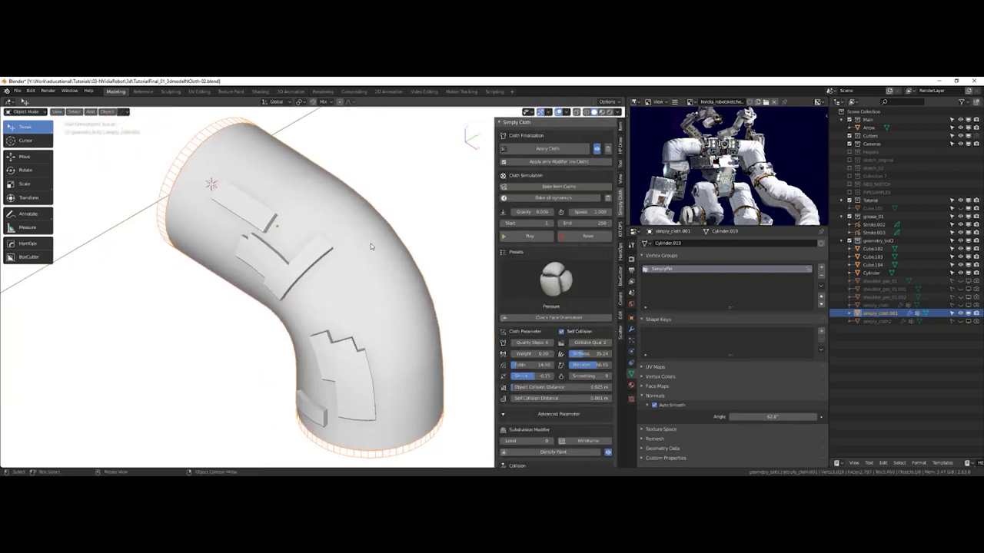
# Step: Play the cloth simulation, pause it and examine how the patches with subdivided walls deform
pyautogui.press('space')
pyautogui.moveTo(363, 260); pyautogui.dragTo(332, 332, button='middle')
pyautogui.scroll(4, 336, 232)
pyautogui.press('space')
pyautogui.moveTo(379, 264); pyautogui.dragTo(455, 329, button='middle')
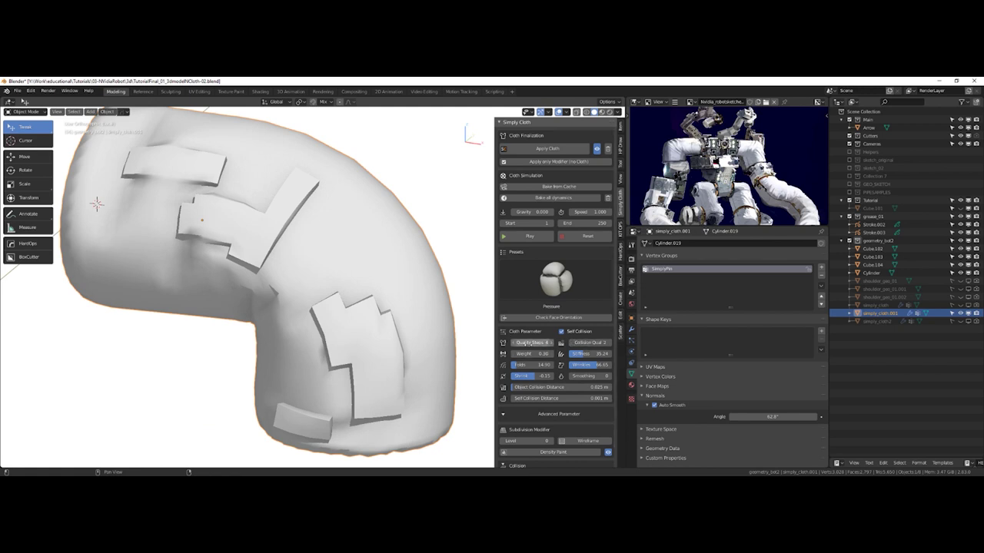
# Step: Set the cloth Shrink to -0.43 and rerun the simulation from the first frame
pyautogui.moveTo(427, 334); pyautogui.dragTo(352, 308, button='middle')
pyautogui.keyDown('ctrl'); pyautogui.rightClick(358, 246); pyautogui.keyUp('ctrl')
pyautogui.moveTo(358, 246); pyautogui.dragTo(384, 316, button='middle')
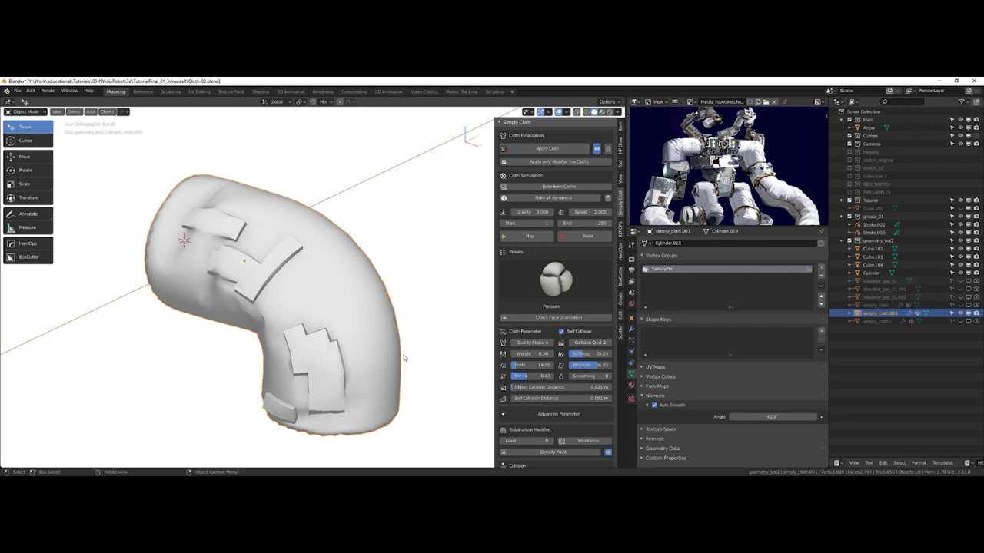
pyautogui.hotkey('shift', 'Left')
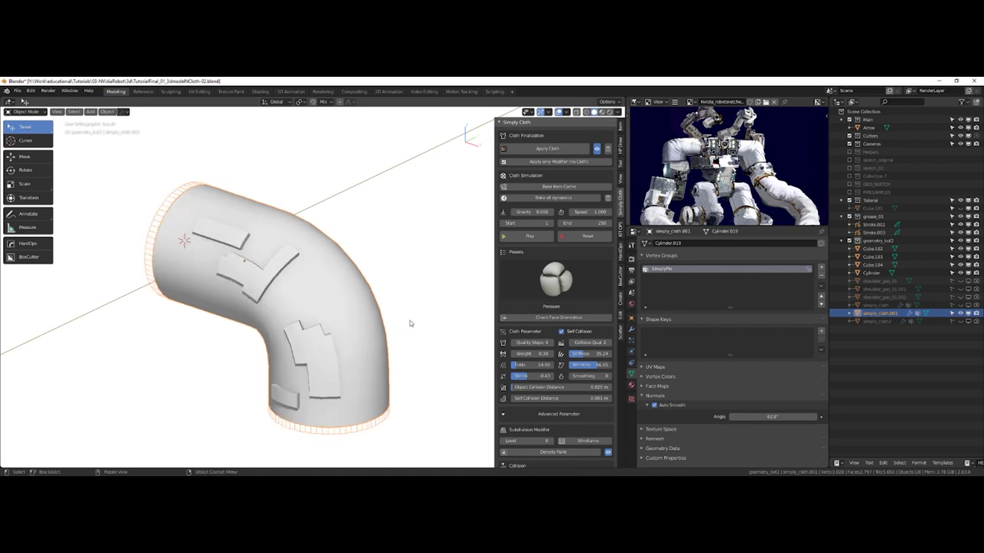
pyautogui.press('space')
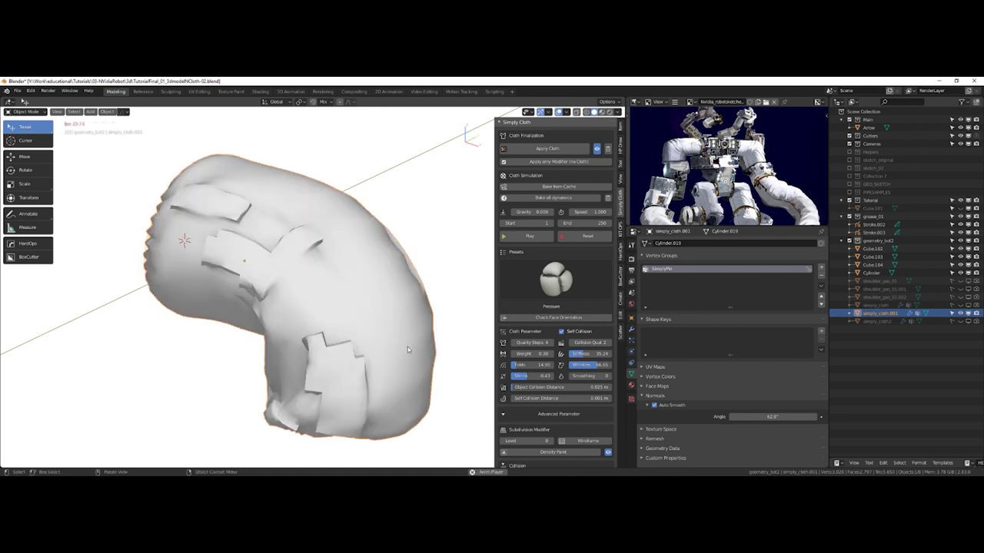
pyautogui.moveTo(410, 336)
pyautogui.mouseDown(button='middle')
pyautogui.moveTo(431, 320)
pyautogui.moveTo(418, 339)
pyautogui.mouseUp(button='middle')
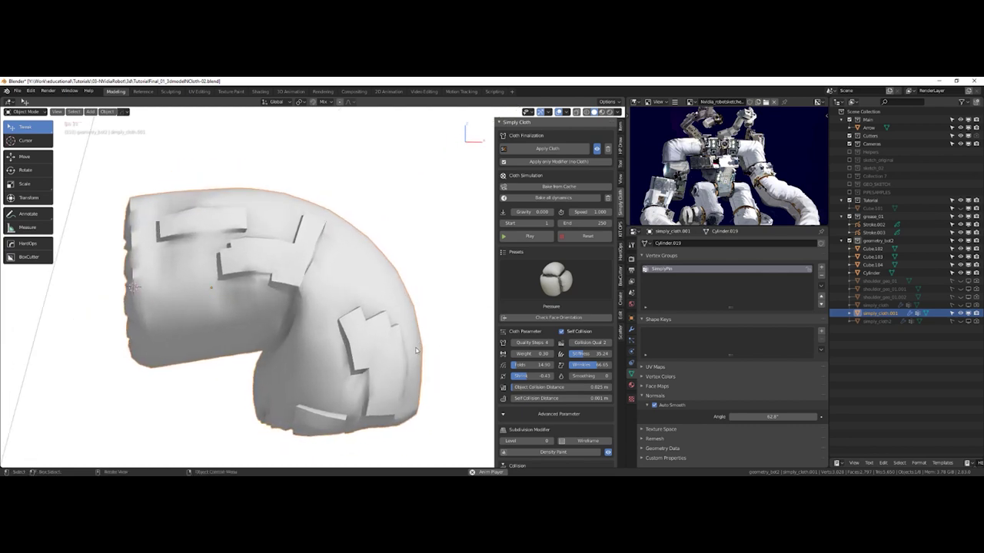
pyautogui.moveTo(413, 354); pyautogui.dragTo(259, 305, button='middle')
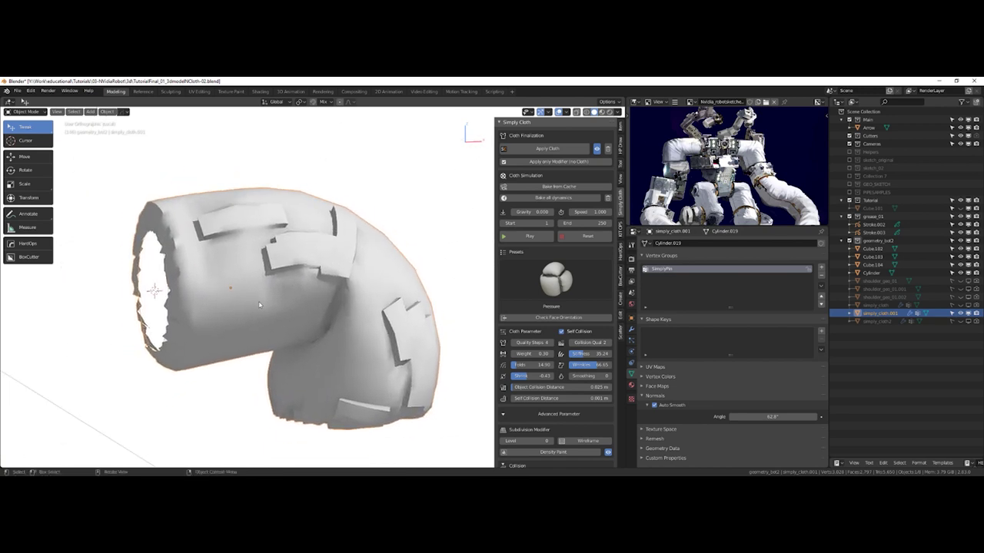
# Step: Set the BaseSub modifier's viewport subdivisions to 1 and examine the simulated tube and its patches
pyautogui.moveTo(330, 283); pyautogui.dragTo(351, 299, button='middle')
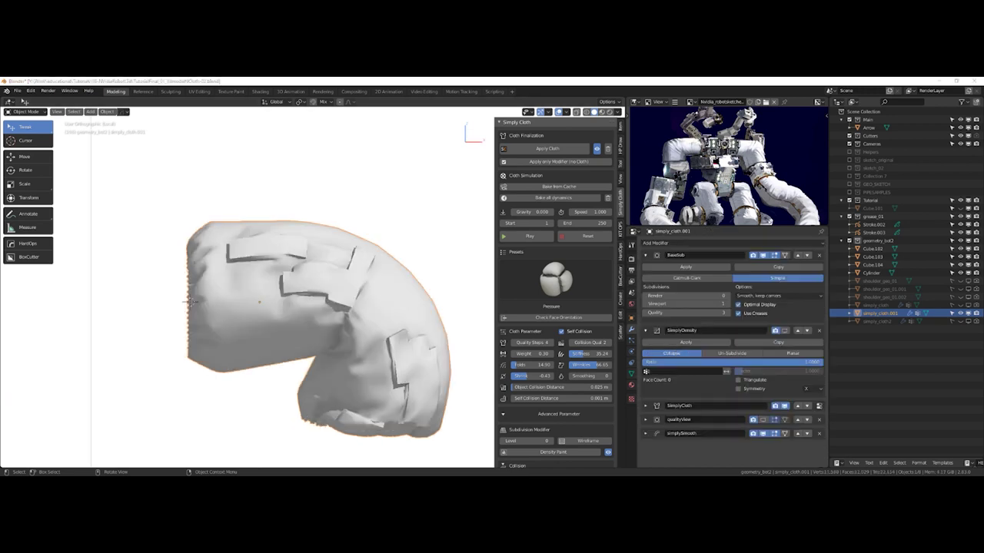
pyautogui.moveTo(326, 302); pyautogui.dragTo(331, 301, button='middle')
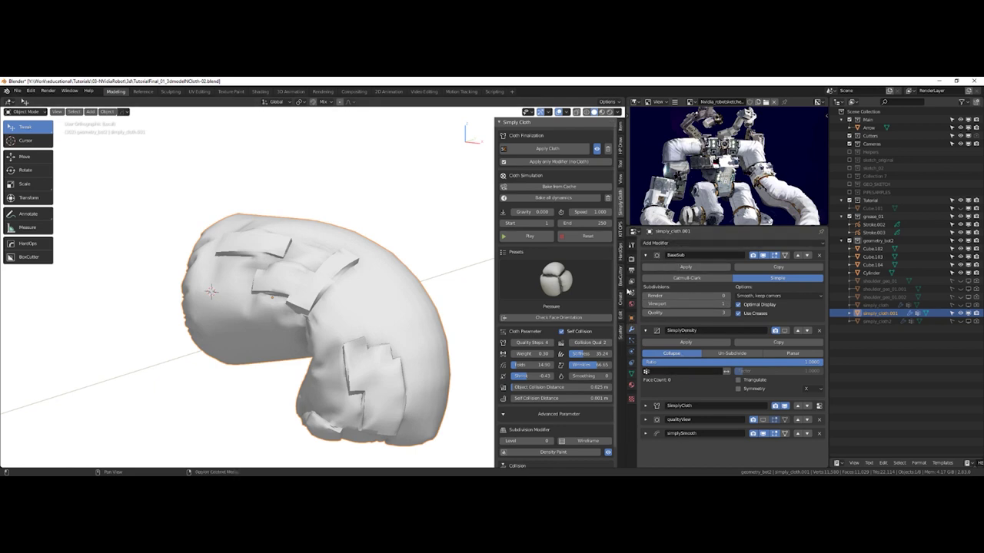
pyautogui.click(646, 254)
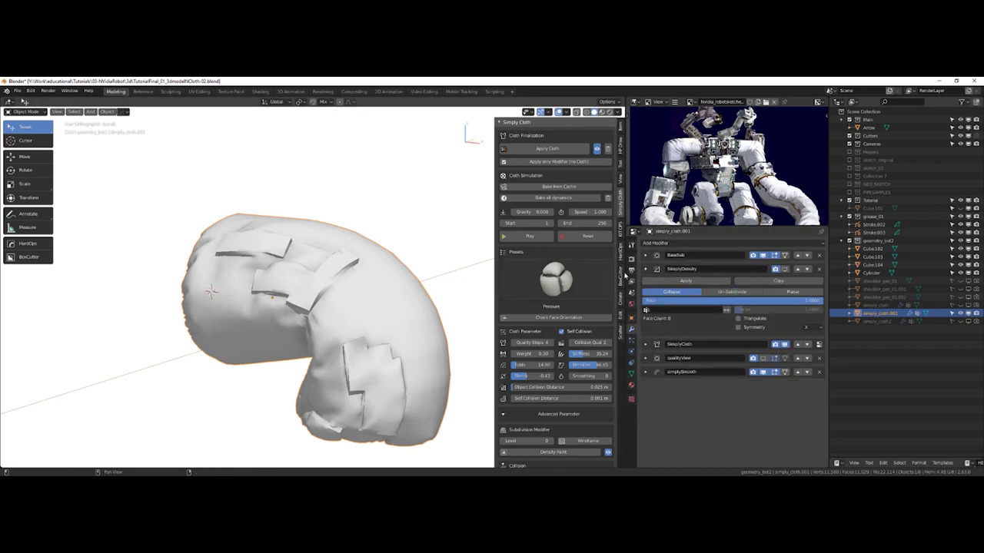
pyautogui.click(646, 255)
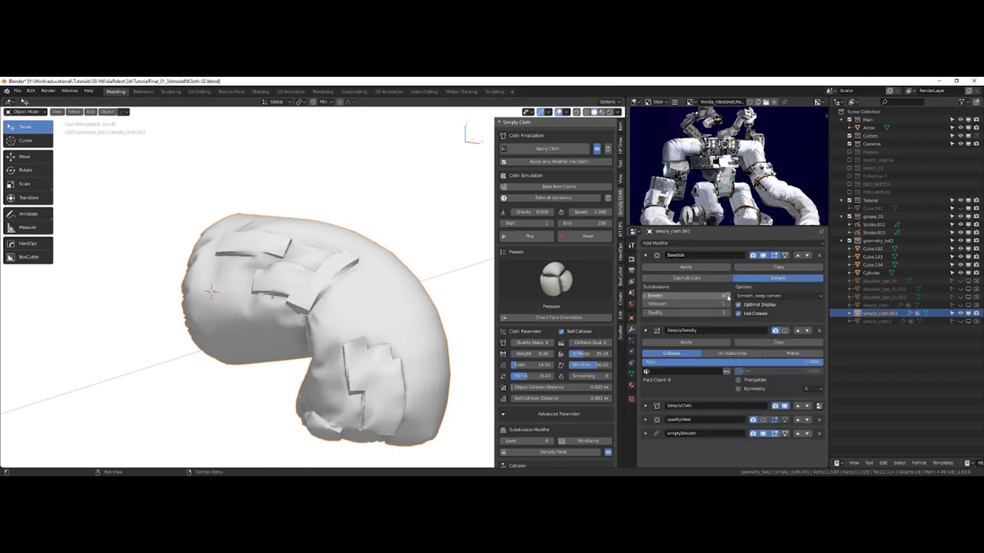
pyautogui.moveTo(461, 303); pyautogui.dragTo(512, 293, button='middle')
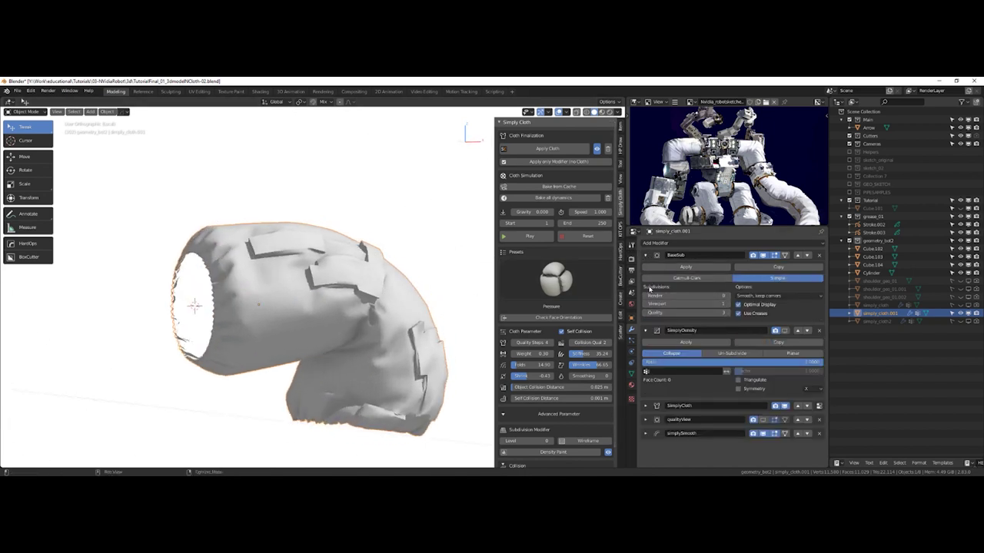
pyautogui.moveTo(331, 280); pyautogui.dragTo(236, 279, button='middle')
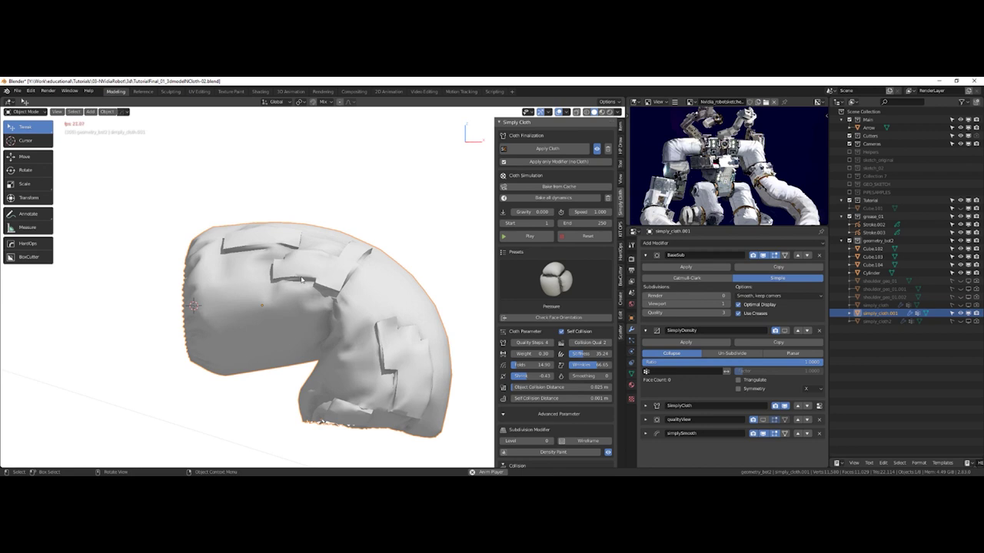
pyautogui.moveTo(301, 280); pyautogui.dragTo(283, 280, button='middle')
# Step: Reset the cloth simulation, replay it from the start on the denser mesh and pause it
pyautogui.press('Escape')
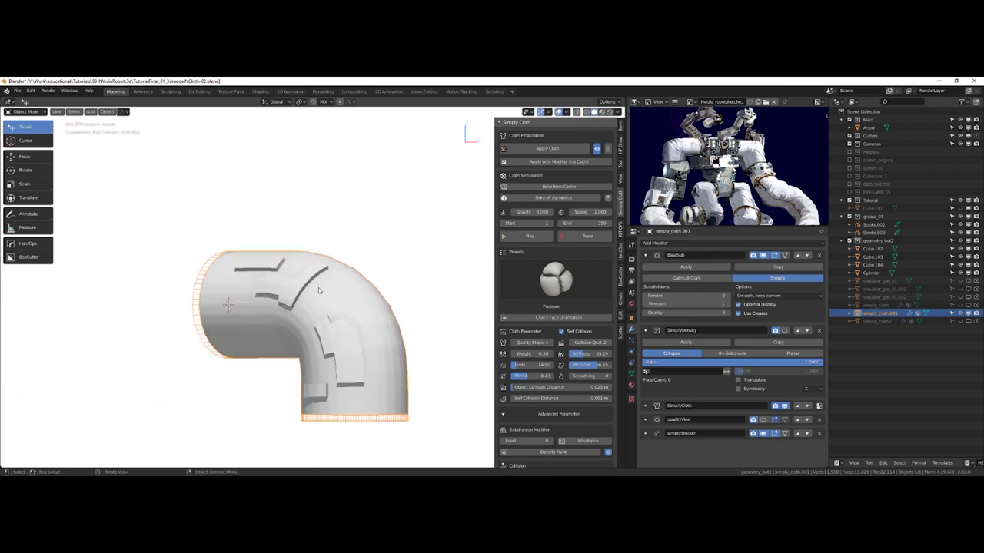
pyautogui.press('space')
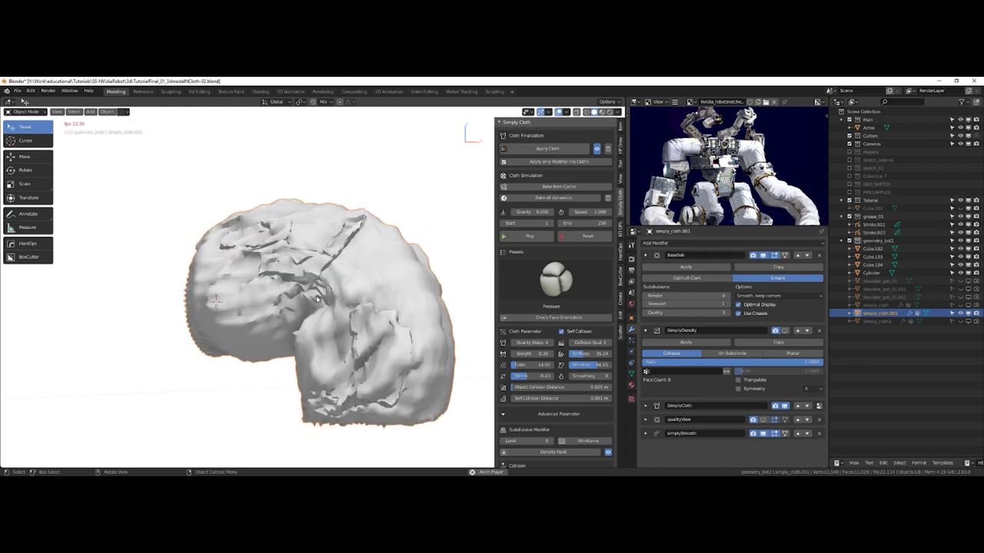
pyautogui.press('space')
# Step: Set the cloth Stiffness to 30.89 and restart the simulation from the first frame
pyautogui.moveTo(336, 284); pyautogui.dragTo(289, 302, button='middle')
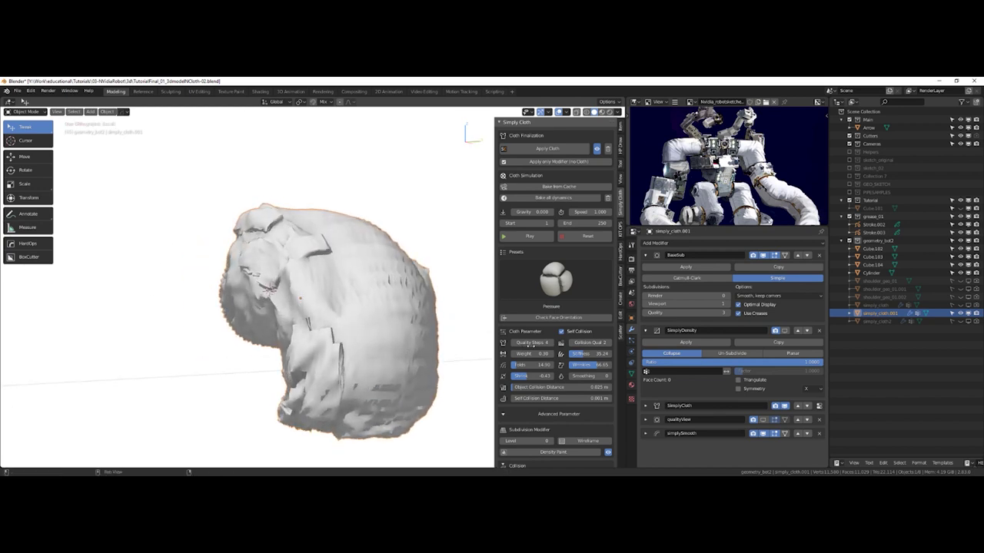
pyautogui.moveTo(583, 356); pyautogui.dragTo(580, 357)
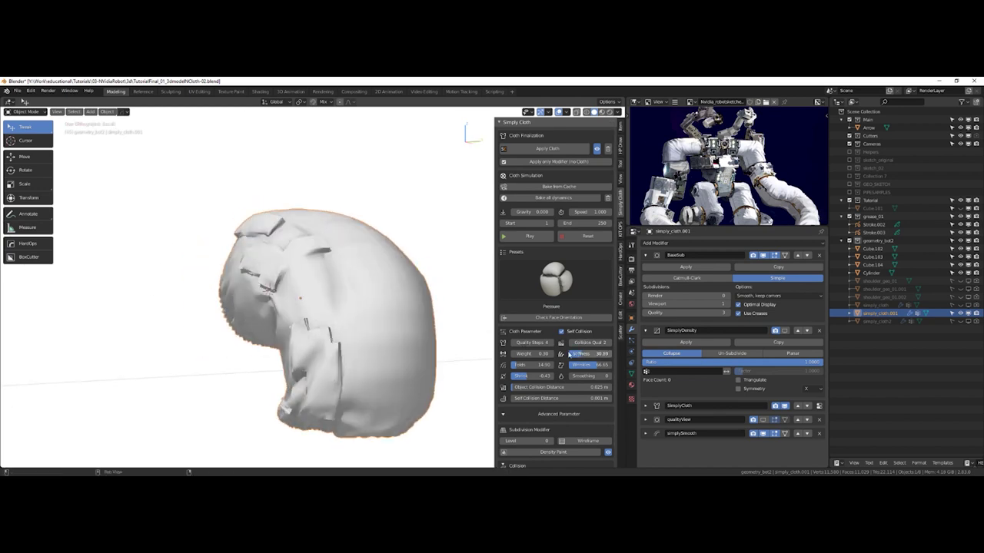
pyautogui.hotkey('shift', 'Left')
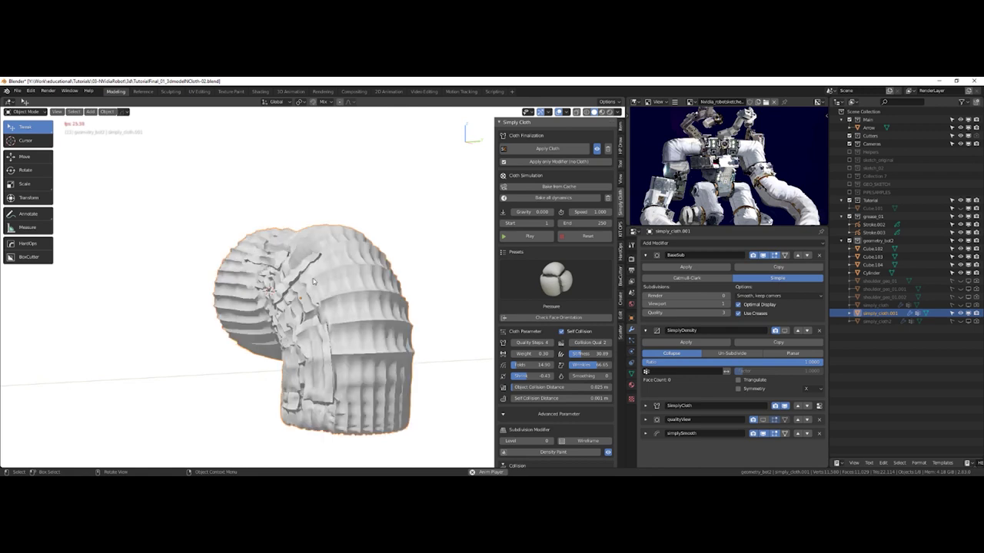
# Step: Examine the running cloth simulation from several angles around the sleeve and pause it
pyautogui.moveTo(373, 293)
pyautogui.mouseDown(button='middle')
pyautogui.moveTo(389, 292)
pyautogui.moveTo(384, 299)
pyautogui.mouseUp(button='middle')
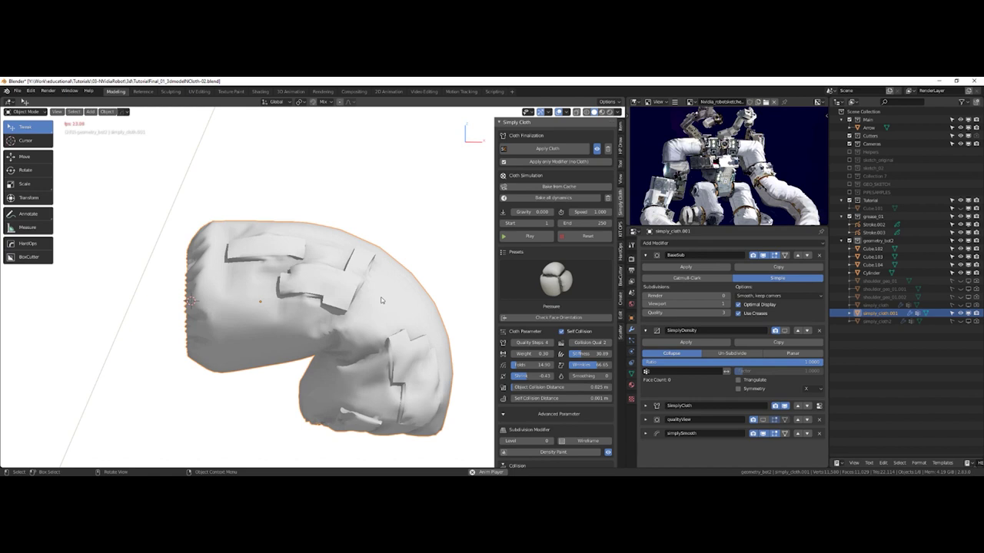
pyautogui.moveTo(382, 301); pyautogui.dragTo(373, 330, button='middle')
pyautogui.scroll(2, 374, 332)
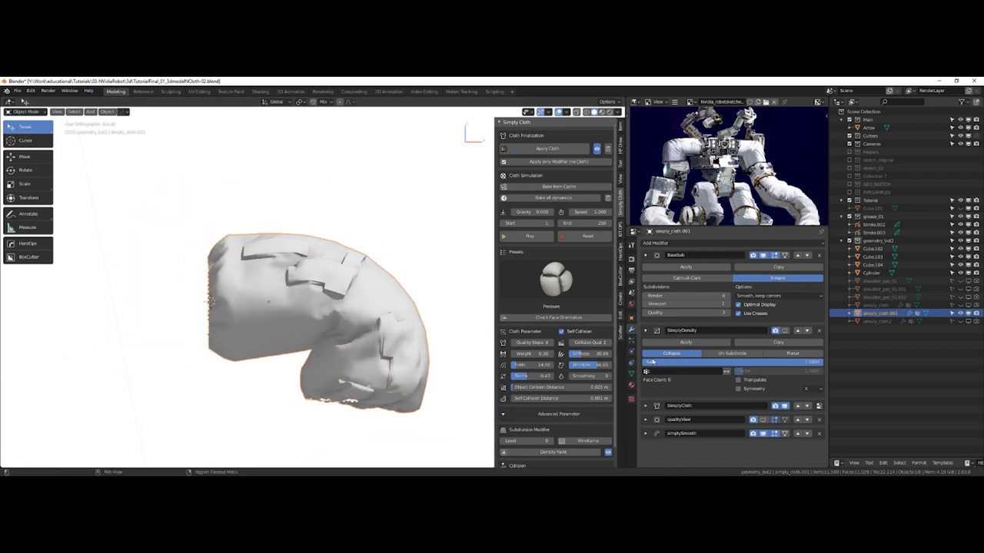
# Step: Examine the sleeve's cloth physics settings, including stiffness, damping, pressure and the expanded Cache section with its bake options
pyautogui.click(631, 341)
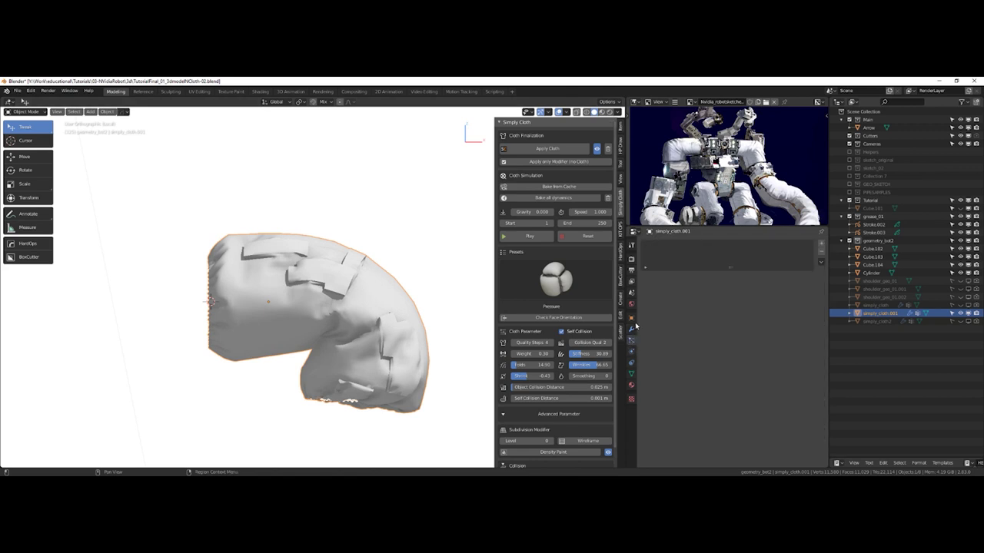
pyautogui.click(630, 329)
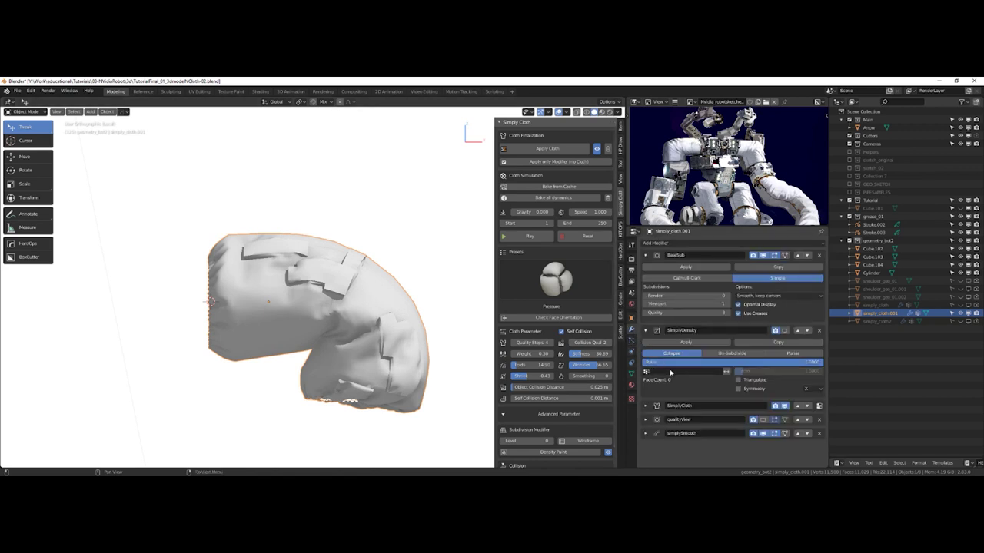
pyautogui.click(630, 341)
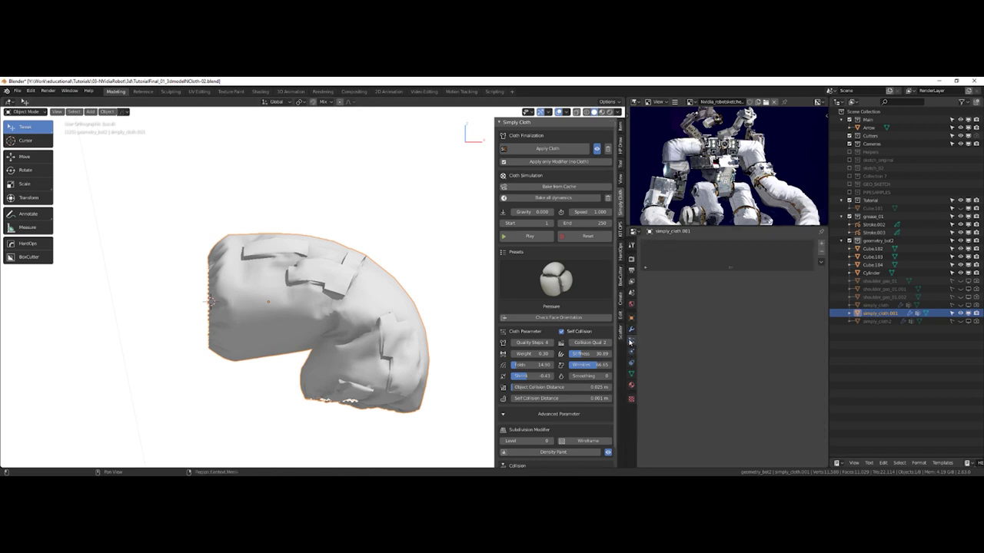
pyautogui.click(631, 352)
pyautogui.scroll(-10, 673, 335)
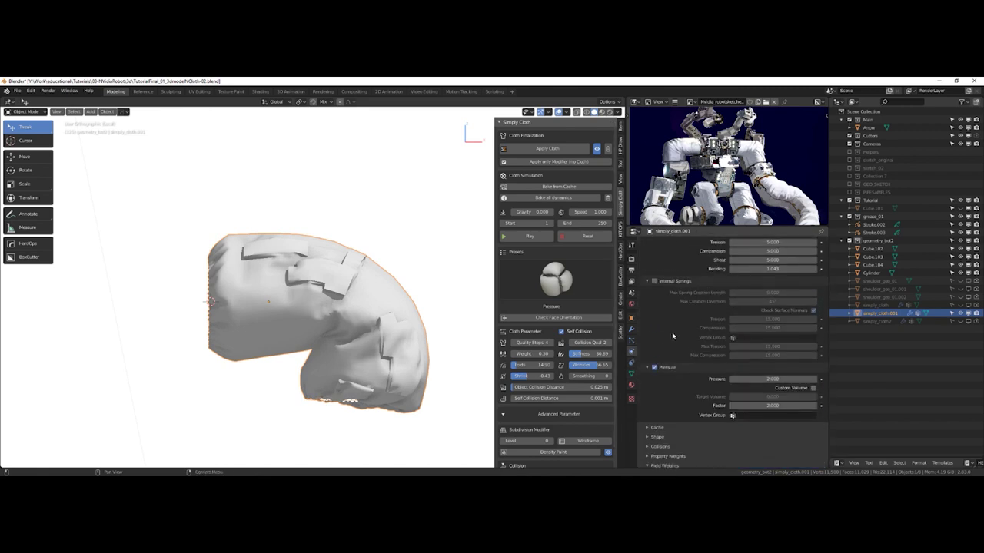
pyautogui.scroll(10, 657, 336)
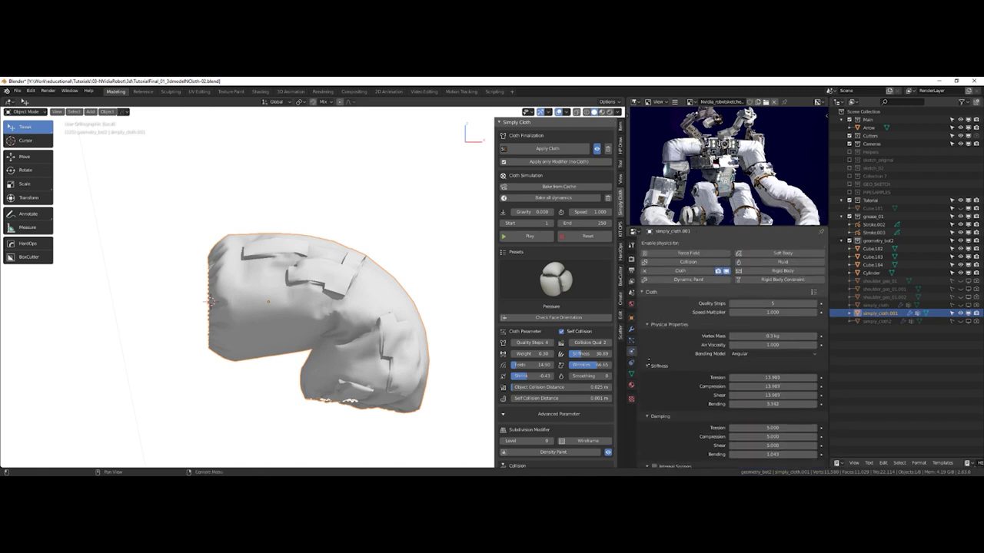
pyautogui.scroll(-8, 738, 415)
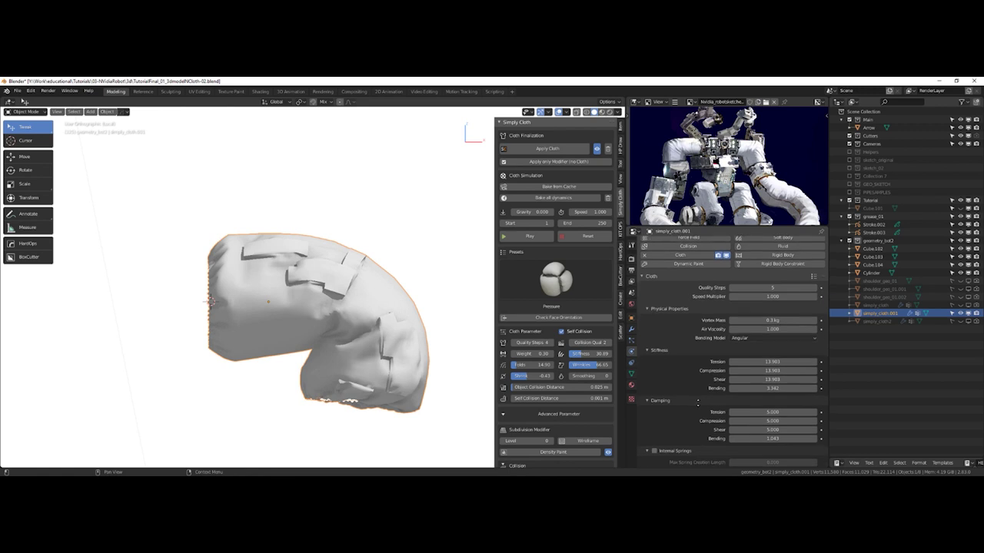
pyautogui.scroll(-2, 674, 414)
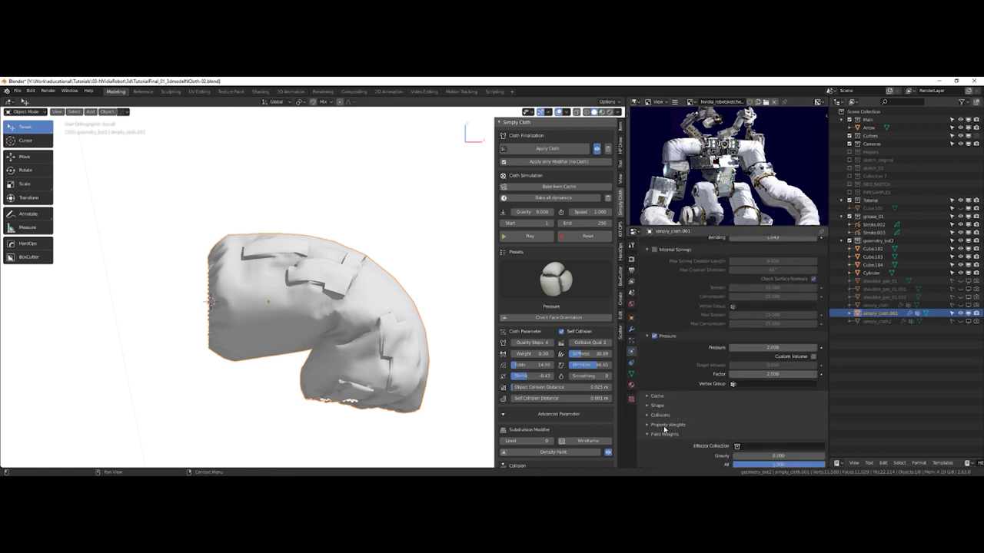
pyautogui.click(657, 395)
pyautogui.scroll(-5, 669, 384)
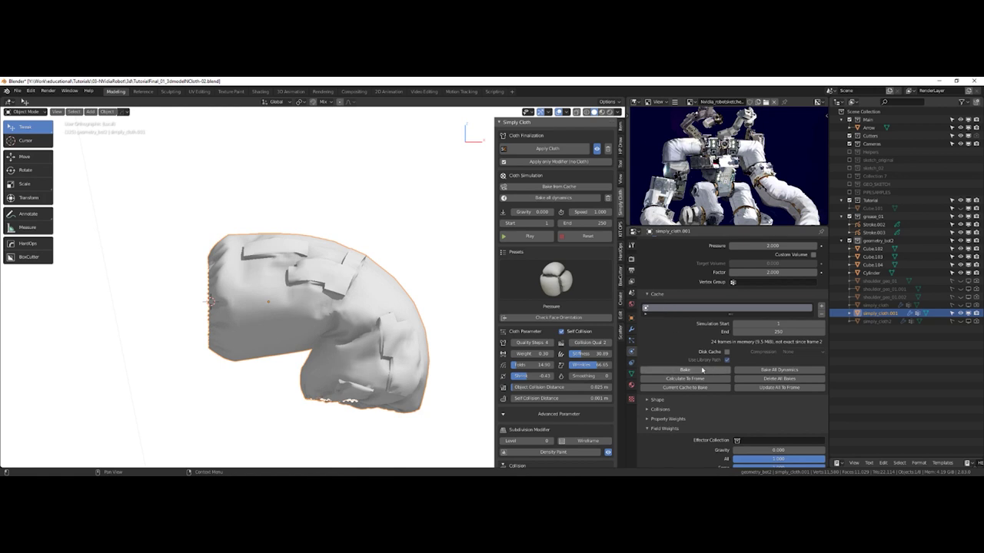
# Step: Apply the cloth simulation to the sleeve and inspect the resulting mesh around its raised patches
pyautogui.moveTo(417, 272); pyautogui.dragTo(394, 275, button='middle')
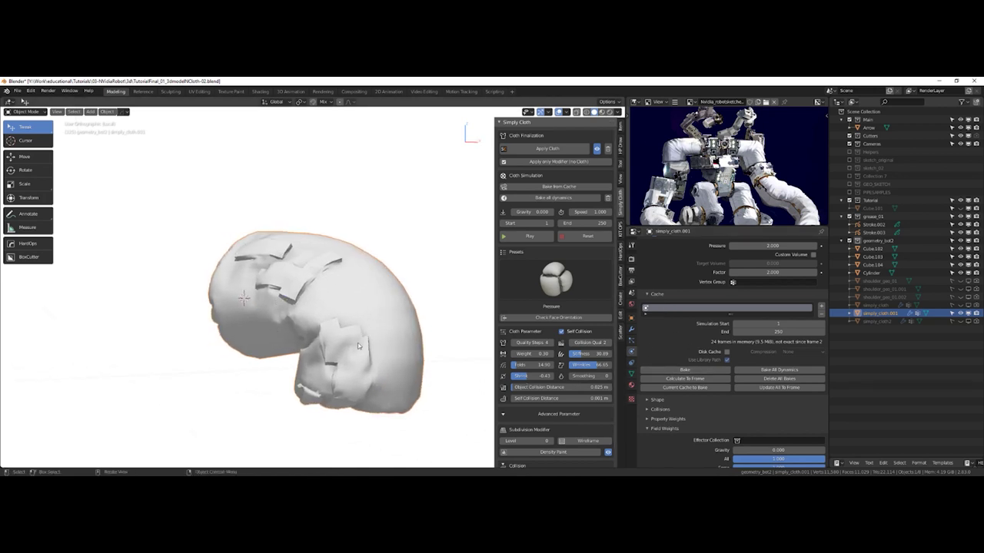
pyautogui.moveTo(305, 306); pyautogui.dragTo(322, 311, button='middle')
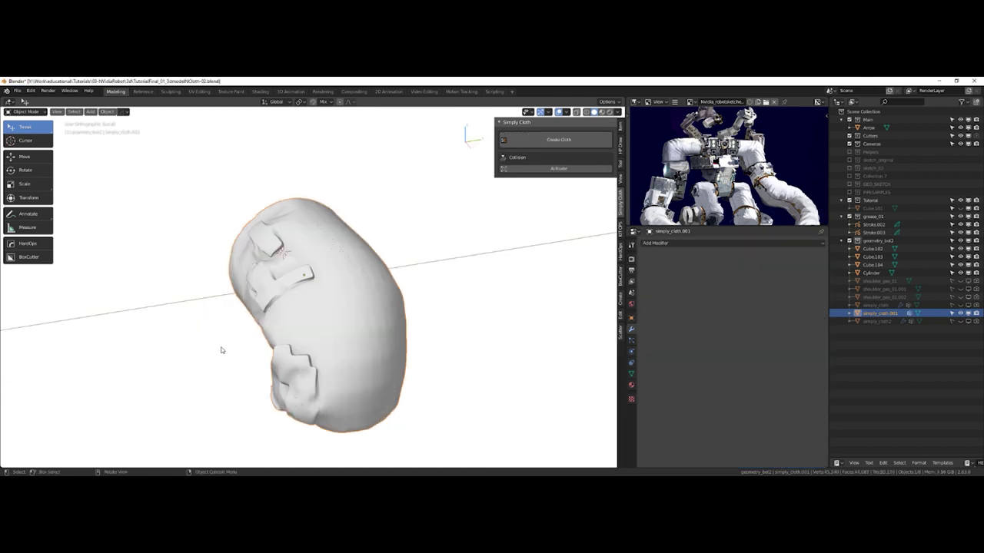
pyautogui.moveTo(221, 350); pyautogui.dragTo(274, 348, button='middle')
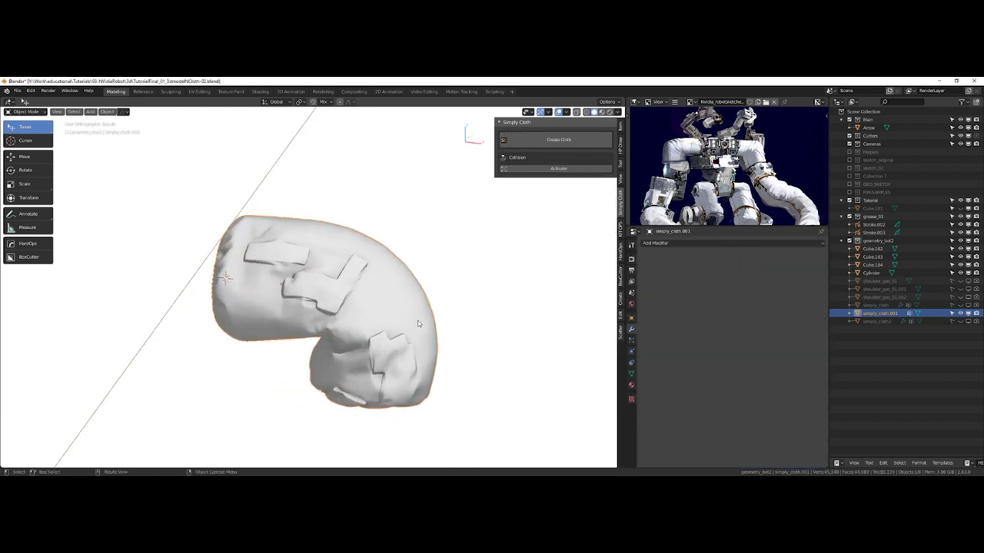
pyautogui.moveTo(421, 282); pyautogui.dragTo(377, 282, button='middle')
pyautogui.scroll(2, 371, 257)
pyautogui.scroll(1, 372, 278)
pyautogui.scroll(-3, 415, 252)
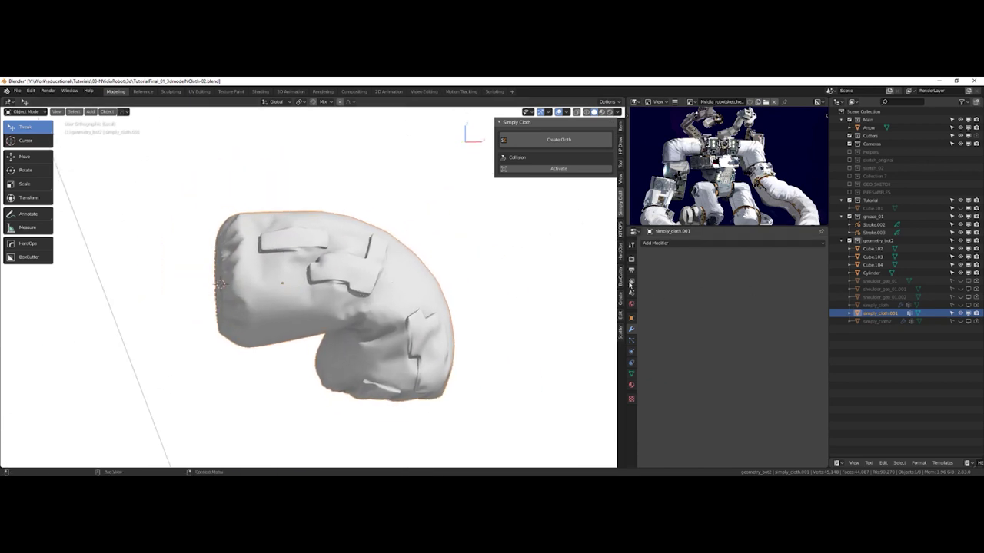
# Step: Duplicate the sleeve in place with only the copy visible, and switch the copy to Sculpt Mode
pyautogui.hotkey('shift', 'd')
pyautogui.rightClick(479, 284)
pyautogui.moveTo(369, 284); pyautogui.dragTo(384, 275, button='middle')
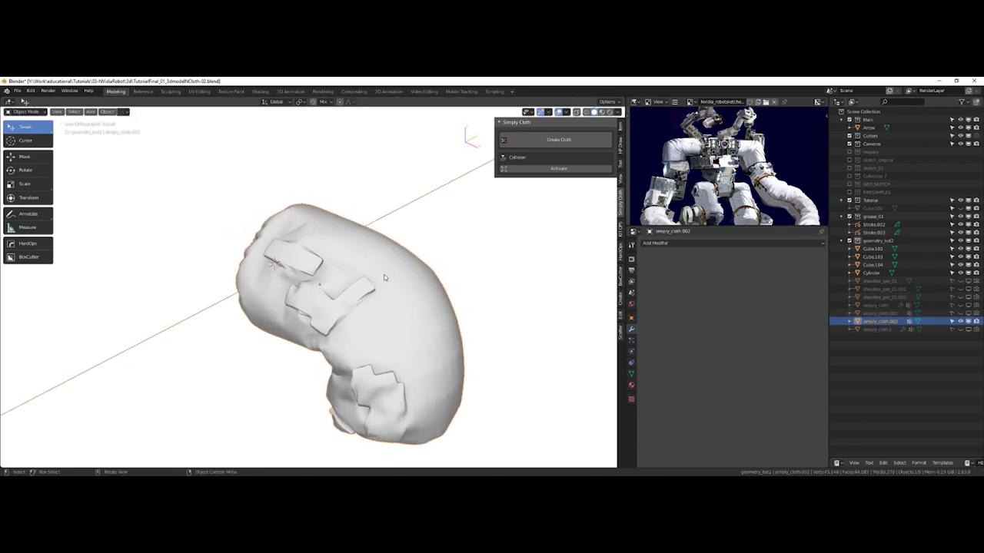
pyautogui.hotkey('ctrl', 'Tab')
pyautogui.click(414, 303)
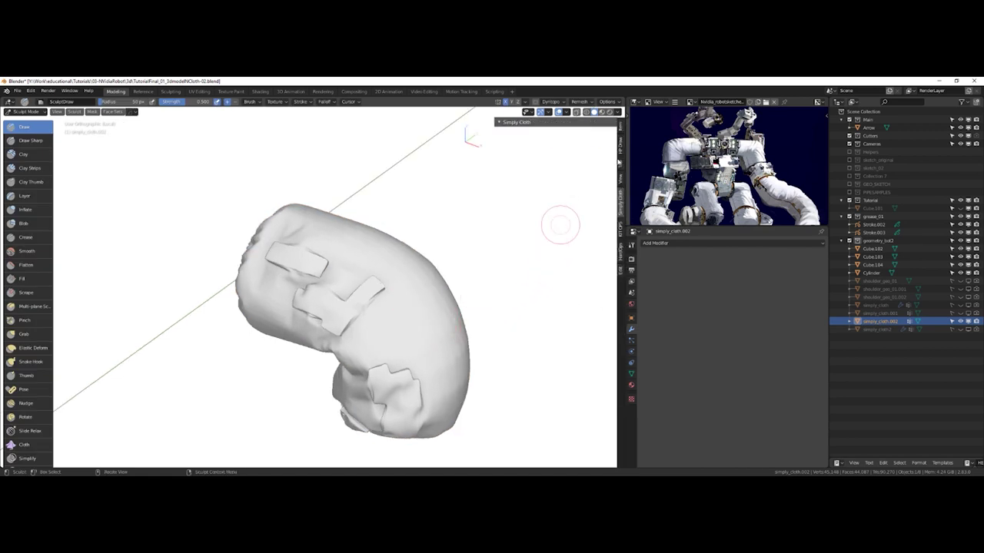
# Step: Show the sculpt tool settings, expand Symmetry and enable Dyntopo for the sleeve copy
pyautogui.click(622, 164)
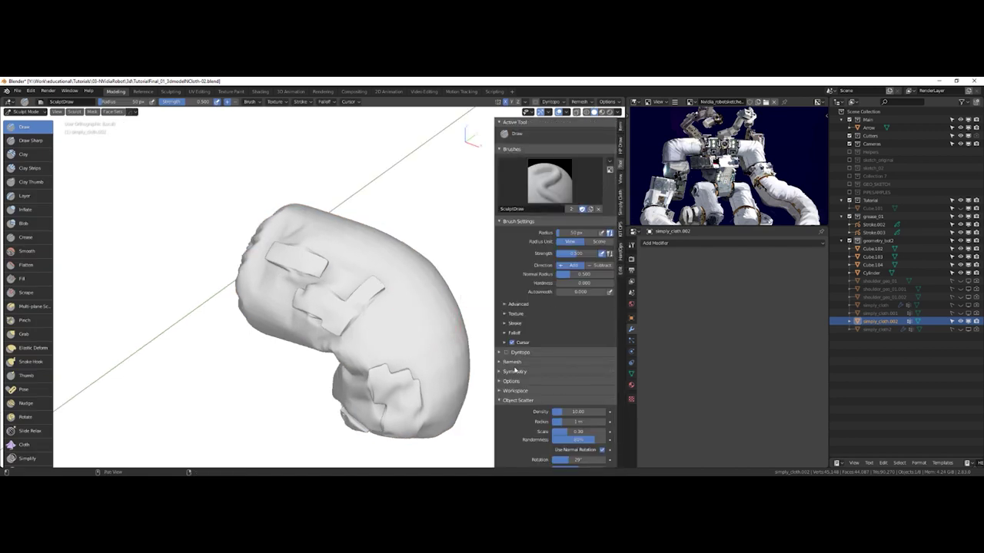
pyautogui.click(514, 372)
pyautogui.moveTo(433, 362)
pyautogui.mouseDown(button='middle')
pyautogui.moveTo(384, 352)
pyautogui.moveTo(369, 336)
pyautogui.moveTo(361, 308)
pyautogui.moveTo(387, 285)
pyautogui.moveTo(325, 314)
pyautogui.moveTo(366, 281)
pyautogui.moveTo(512, 353)
pyautogui.mouseUp(button='middle')
pyautogui.click(512, 353)
pyautogui.click(490, 373)
pyautogui.click(521, 359)
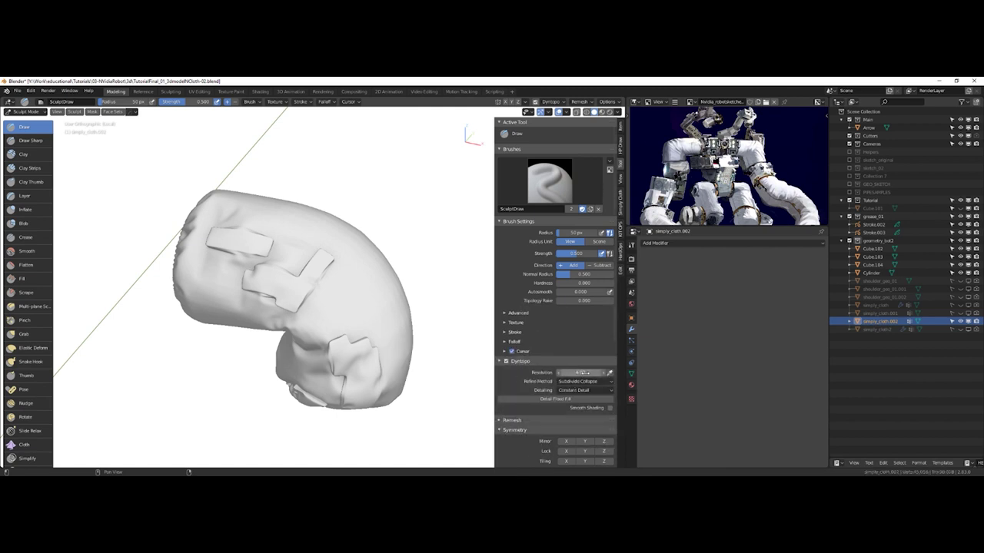
# Step: Try Draw strokes beside the middle patch at different Dyntopo resolutions, undoing each one
pyautogui.moveTo(359, 303)
pyautogui.mouseDown()
pyautogui.moveTo(320, 305)
pyautogui.moveTo(301, 286)
pyautogui.moveTo(313, 287)
pyautogui.mouseUp()
pyautogui.hotkey('ctrl', 'z')
pyautogui.moveTo(357, 269)
pyautogui.mouseDown()
pyautogui.moveTo(296, 310)
pyautogui.moveTo(326, 321)
pyautogui.mouseUp()
pyautogui.hotkey('ctrl', 'z')
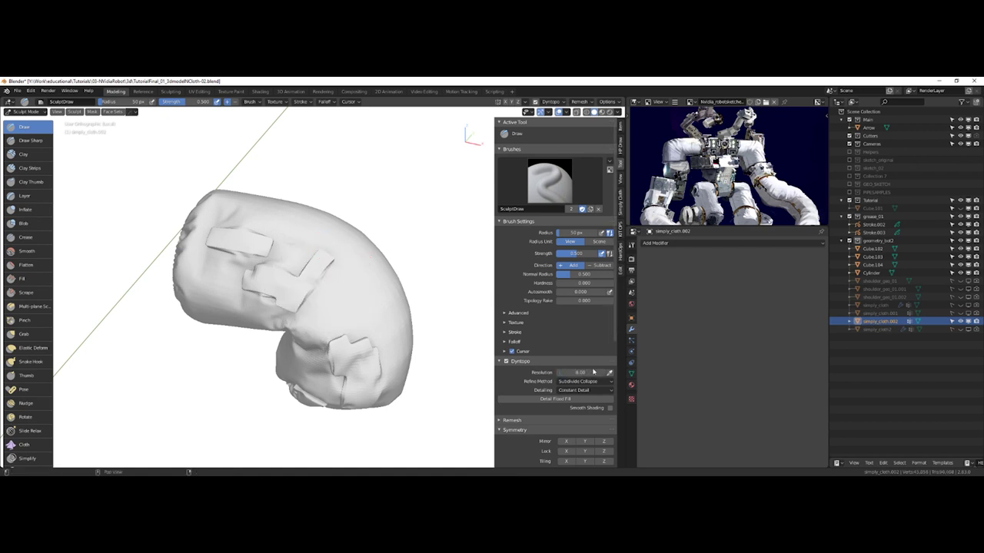
pyautogui.moveTo(341, 296)
pyautogui.mouseDown()
pyautogui.moveTo(351, 300)
pyautogui.moveTo(304, 315)
pyautogui.mouseUp()
pyautogui.hotkey('ctrl', 'z')
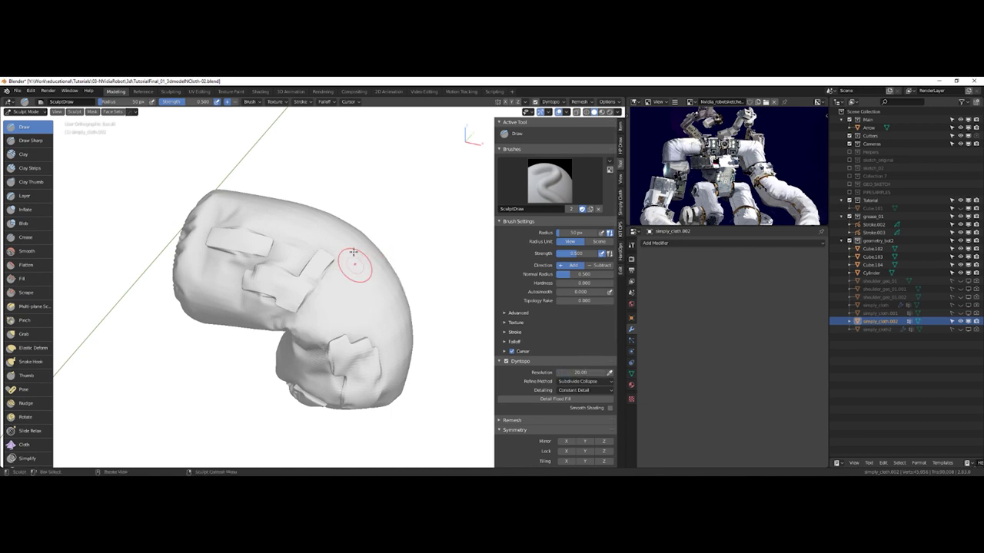
# Step: Try further Draw strokes across the elbow near the middle patch at Dyntopo resolutions of 20 and 24
pyautogui.moveTo(364, 283); pyautogui.dragTo(318, 328)
pyautogui.moveTo(342, 304)
pyautogui.mouseDown(button='middle')
pyautogui.moveTo(304, 257)
pyautogui.moveTo(329, 324)
pyautogui.moveTo(361, 298)
pyautogui.moveTo(355, 286)
pyautogui.moveTo(383, 285)
pyautogui.mouseUp(button='middle')
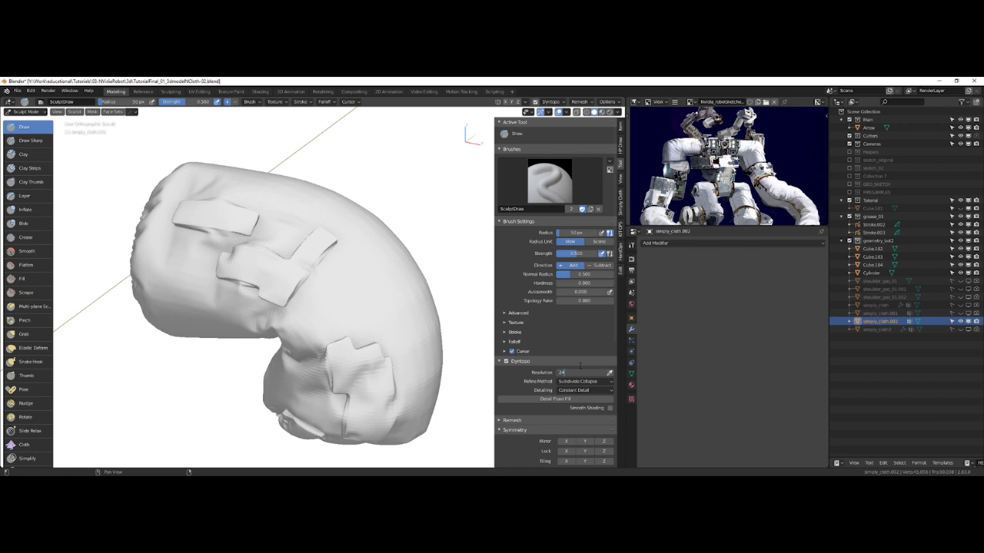
pyautogui.moveTo(321, 308)
pyautogui.mouseDown()
pyautogui.moveTo(367, 286)
pyautogui.moveTo(302, 315)
pyautogui.moveTo(366, 251)
pyautogui.mouseUp()
pyautogui.hotkey('ctrl', 'z')
pyautogui.moveTo(310, 317)
pyautogui.mouseDown()
pyautogui.moveTo(338, 303)
pyautogui.moveTo(306, 307)
pyautogui.moveTo(379, 252)
pyautogui.mouseUp()
pyautogui.moveTo(379, 250)
pyautogui.mouseDown(button='middle')
pyautogui.moveTo(331, 297)
pyautogui.moveTo(349, 276)
pyautogui.mouseUp(button='middle')
# Step: Check the sleeve's mesh in Edit Mode and return it to Sculpt Mode with Dyntopo turned off
pyautogui.press('Tab')
pyautogui.click(336, 302)
pyautogui.rightClick(339, 295)
pyautogui.click(338, 292)
pyautogui.moveTo(338, 294)
pyautogui.mouseDown(button='middle')
pyautogui.moveTo(360, 287)
pyautogui.moveTo(327, 302)
pyautogui.moveTo(330, 272)
pyautogui.moveTo(315, 281)
pyautogui.mouseUp(button='middle')
pyautogui.press('Tab')
pyautogui.click(387, 305)
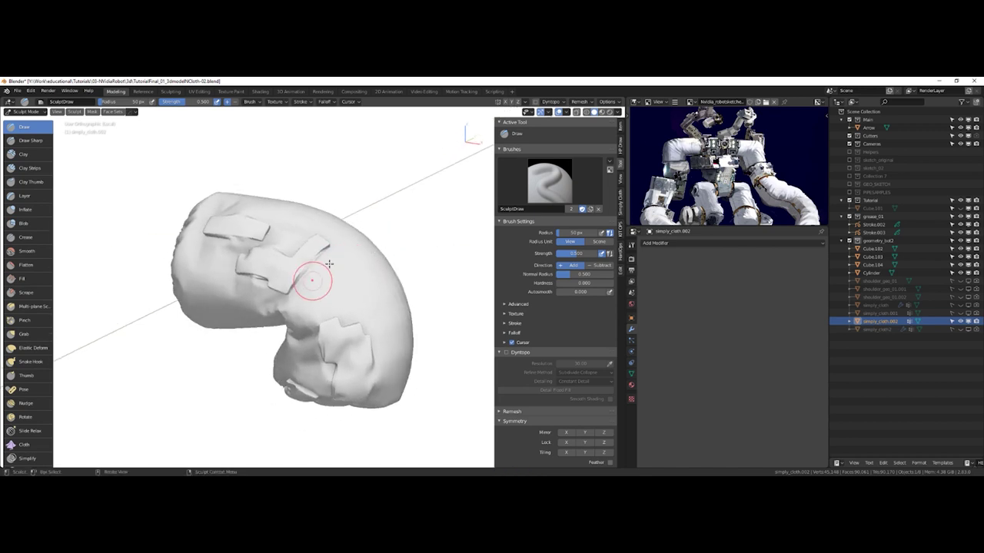
# Step: Choose the Crease brush and switch the viewport to Material Preview shading with its lighting options open
pyautogui.moveTo(303, 314)
pyautogui.mouseDown(button='middle')
pyautogui.moveTo(352, 282)
pyautogui.moveTo(345, 291)
pyautogui.mouseUp(button='middle')
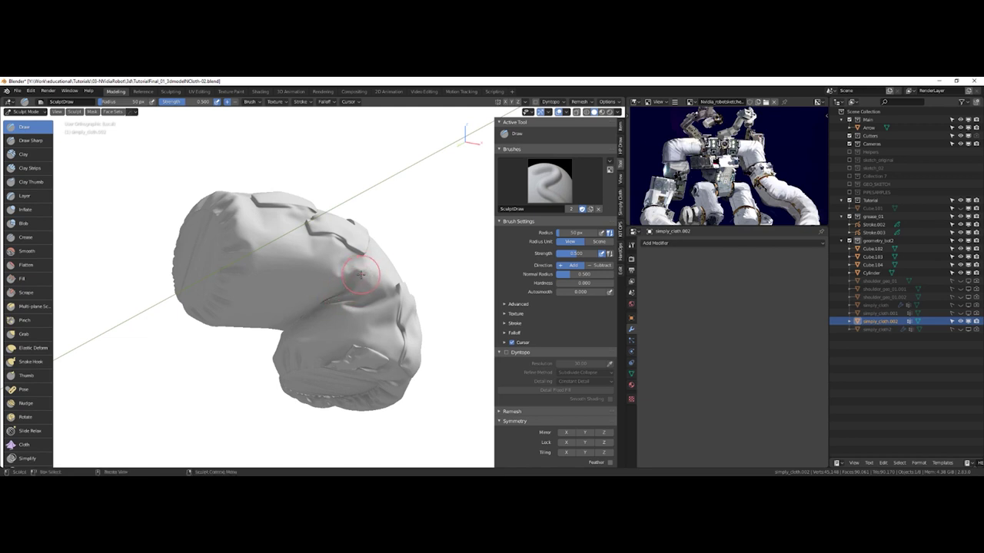
pyautogui.press('f')
pyautogui.moveTo(359, 281)
pyautogui.mouseDown(button='middle')
pyautogui.moveTo(318, 285)
pyautogui.moveTo(340, 321)
pyautogui.moveTo(336, 344)
pyautogui.moveTo(312, 303)
pyautogui.moveTo(346, 286)
pyautogui.moveTo(297, 316)
pyautogui.moveTo(318, 281)
pyautogui.mouseUp(button='middle')
pyautogui.click(35, 237)
pyautogui.press('z')
pyautogui.click(309, 255)
pyautogui.click(618, 113)
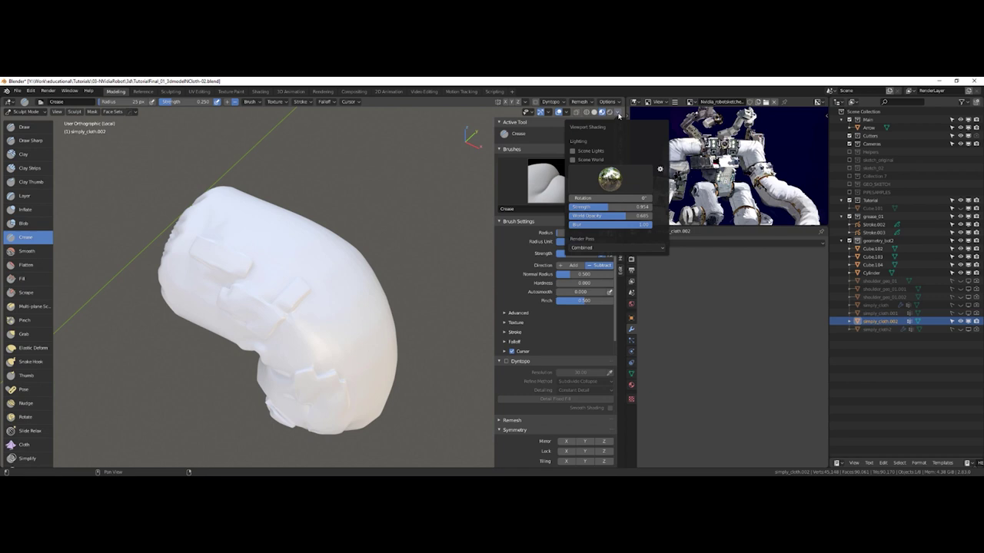
# Step: Return the sleeve to Object Mode and assign it a new material
pyautogui.hotkey('ctrl', 'Tab')
pyautogui.moveTo(324, 302); pyautogui.dragTo(341, 293, button='middle')
pyautogui.hotkey('shift', 'v')
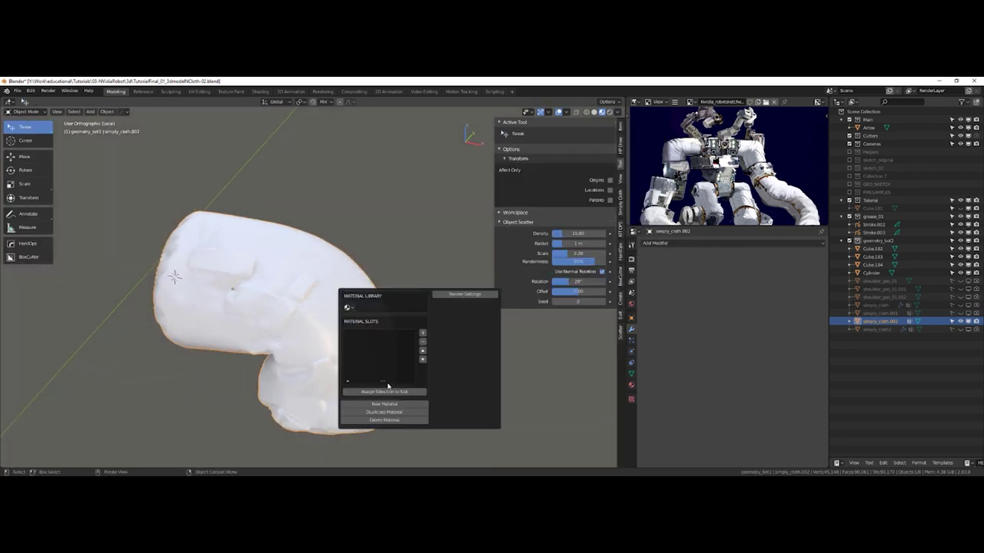
pyautogui.click(384, 404)
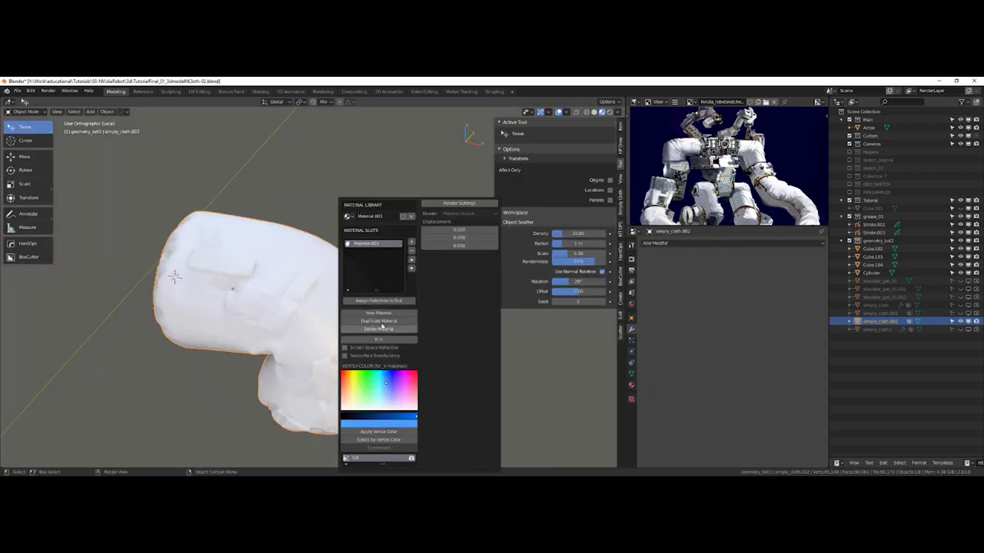
# Step: Set the new material's Base Color to a light grey
pyautogui.click(631, 384)
pyautogui.scroll(-2, 763, 407)
pyautogui.click(749, 383)
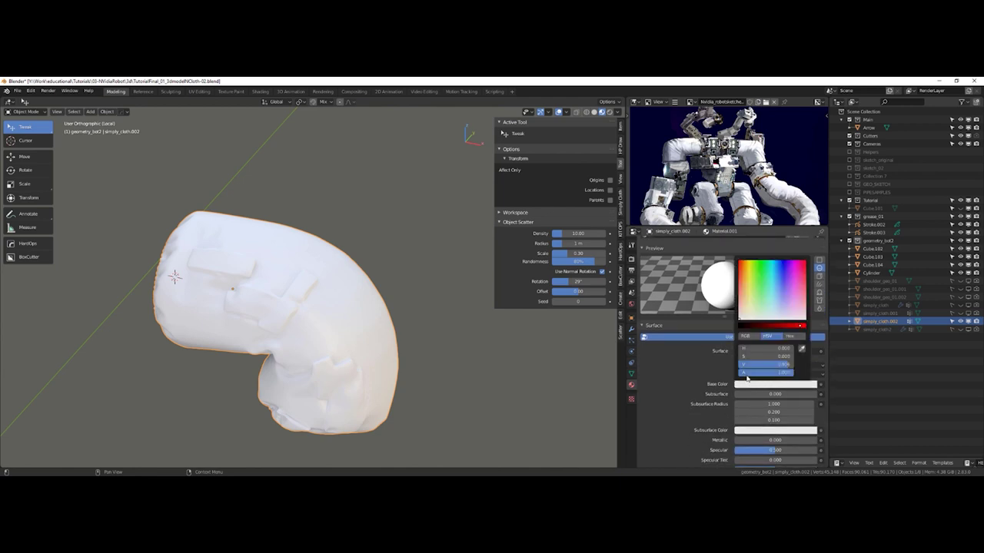
pyautogui.moveTo(784, 330); pyautogui.dragTo(760, 329)
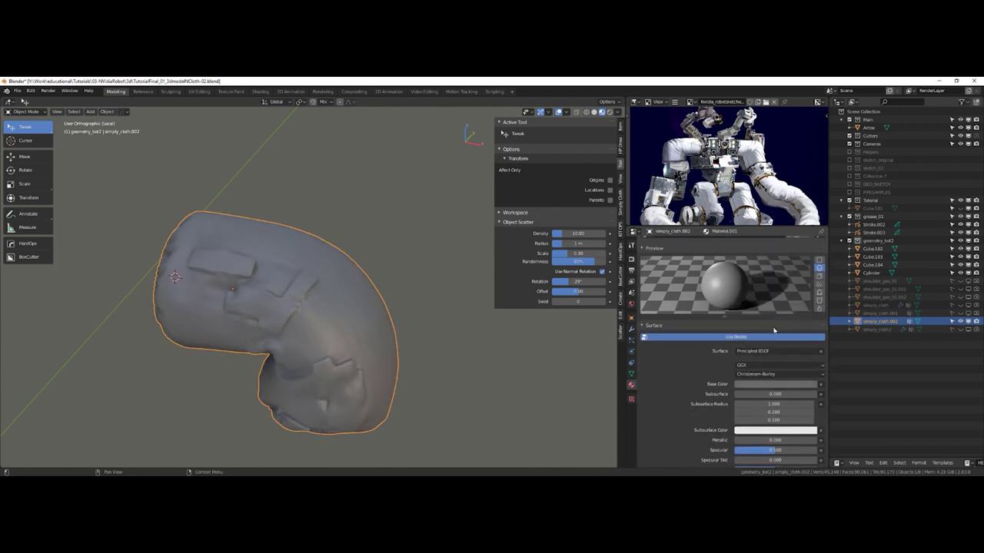
pyautogui.click(776, 351)
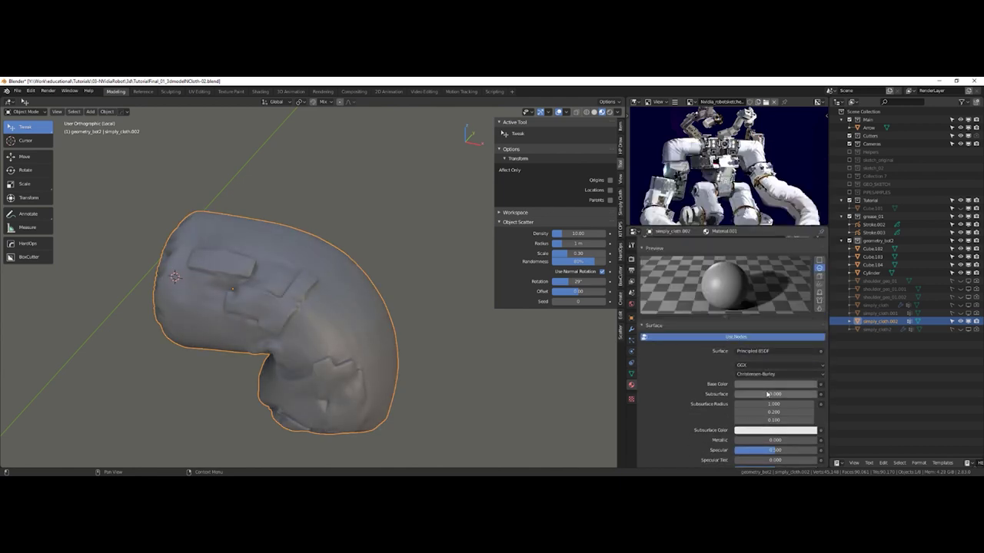
pyautogui.click(768, 385)
pyautogui.moveTo(768, 329); pyautogui.dragTo(782, 328)
# Step: Keep the viewport in Material Preview shading and put the sleeve back in Sculpt Mode
pyautogui.moveTo(335, 314)
pyautogui.mouseDown(button='middle')
pyautogui.moveTo(270, 319)
pyautogui.moveTo(323, 280)
pyautogui.moveTo(381, 274)
pyautogui.moveTo(333, 329)
pyautogui.mouseUp(button='middle')
pyautogui.press('z')
pyautogui.click(375, 272)
pyautogui.hotkey('ctrl', 'Tab')
pyautogui.click(386, 283)
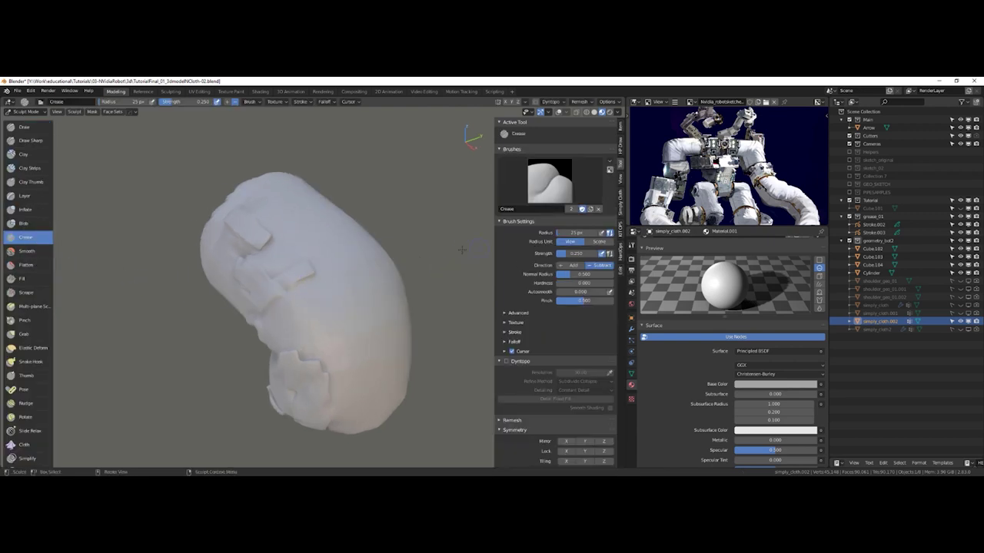
# Step: Set the Crease brush strength to 0.935 and try a crease running down from the middle patch to the lower one
pyautogui.rightClick(371, 267)
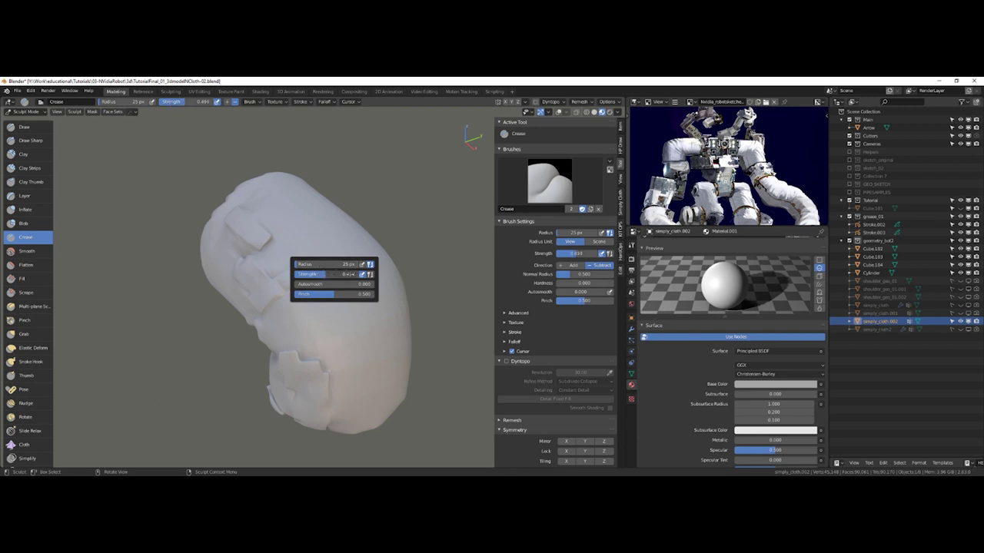
pyautogui.moveTo(351, 275); pyautogui.dragTo(355, 274)
pyautogui.scroll(3, 389, 236)
pyautogui.moveTo(351, 248)
pyautogui.mouseDown(button='middle')
pyautogui.moveTo(389, 235)
pyautogui.moveTo(364, 244)
pyautogui.mouseUp(button='middle')
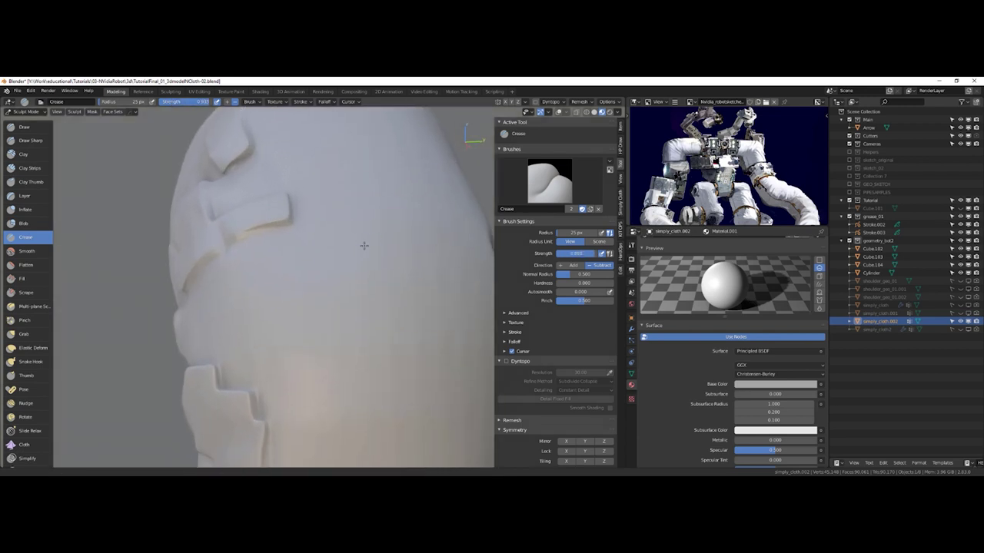
pyautogui.scroll(-2, 345, 245)
pyautogui.moveTo(318, 246); pyautogui.dragTo(316, 248)
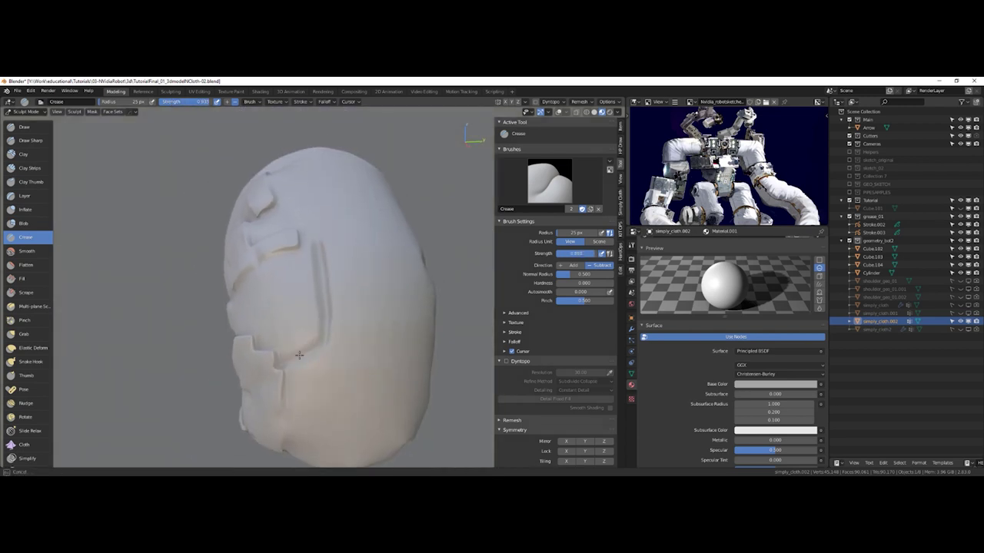
# Step: Undo the test crease and reduce the Crease brush radius to 10 px
pyautogui.moveTo(307, 350)
pyautogui.mouseDown(button='middle')
pyautogui.moveTo(262, 329)
pyautogui.moveTo(351, 325)
pyautogui.moveTo(330, 318)
pyautogui.mouseUp(button='middle')
pyautogui.rightClick(322, 286)
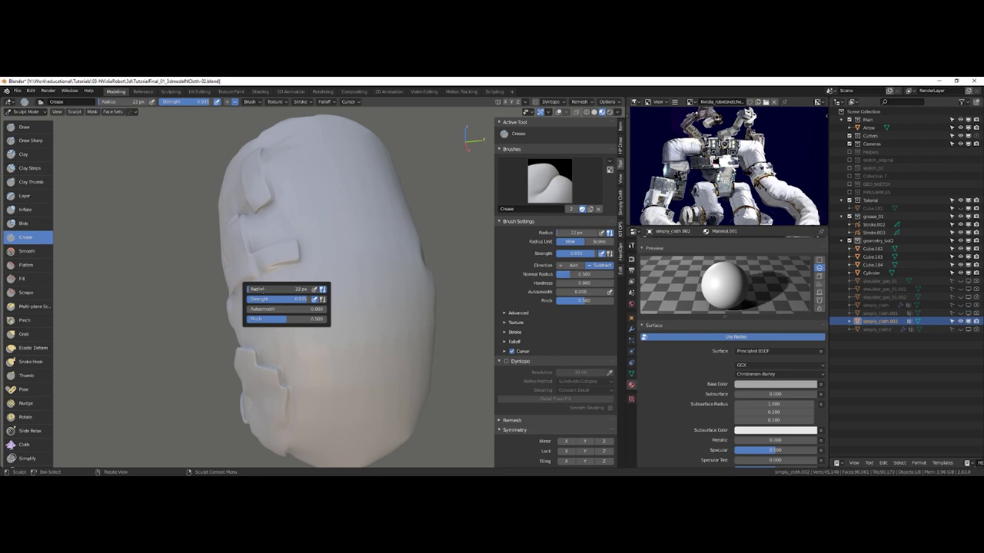
pyautogui.moveTo(103, 272); pyautogui.dragTo(114, 266, button='middle')
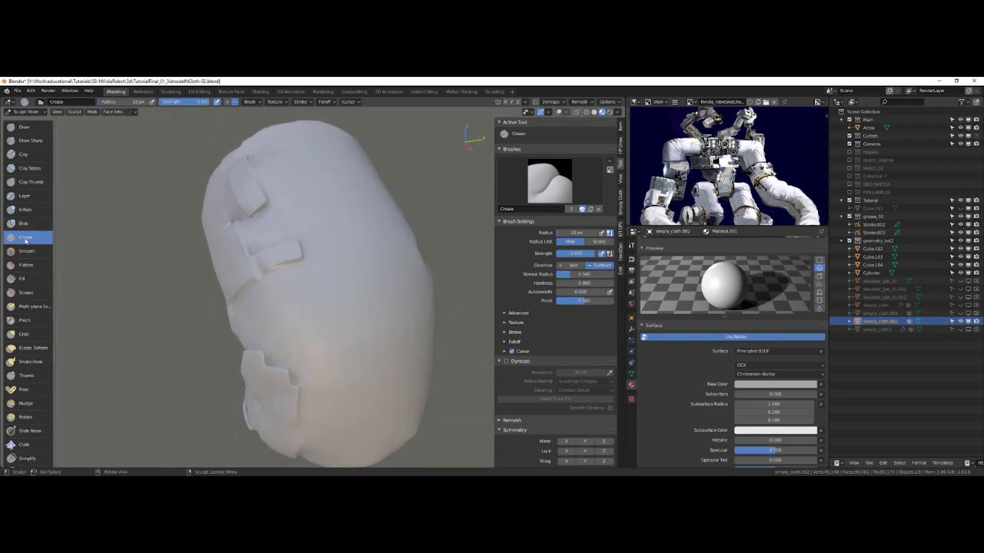
# Step: Choose the Draw Sharp brush and sculpt raised ridges on the sleeve's middle patch
pyautogui.scroll(-1, 31, 312)
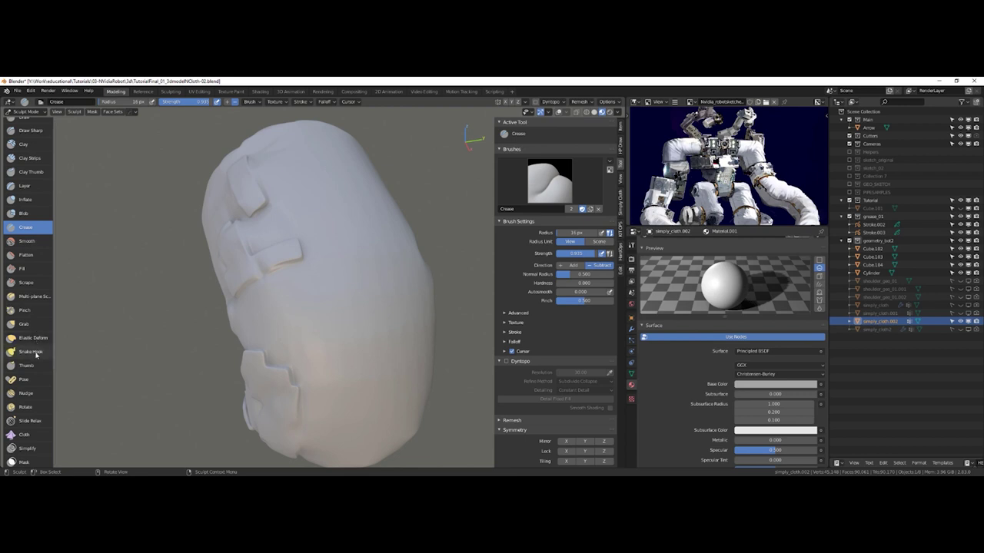
pyautogui.scroll(1, 38, 306)
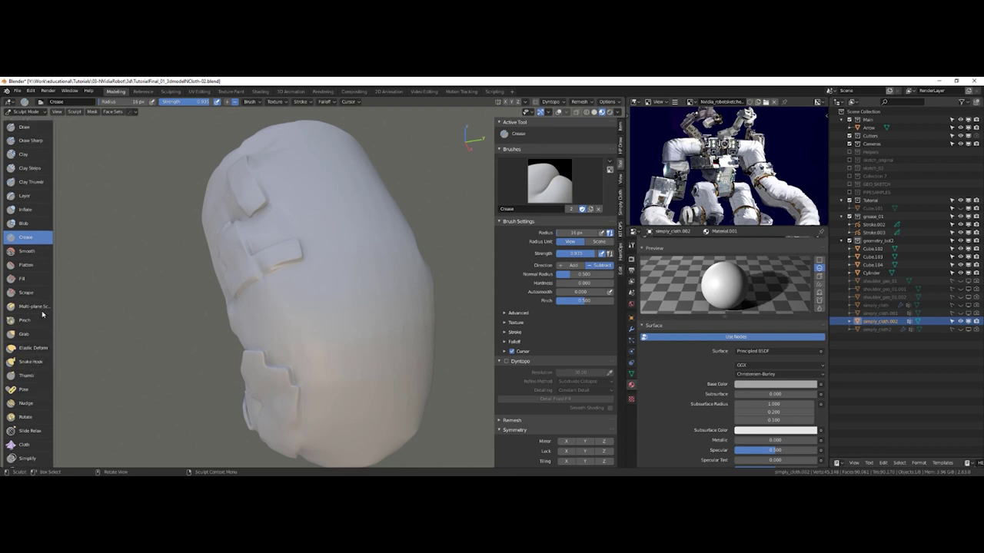
pyautogui.click(31, 140)
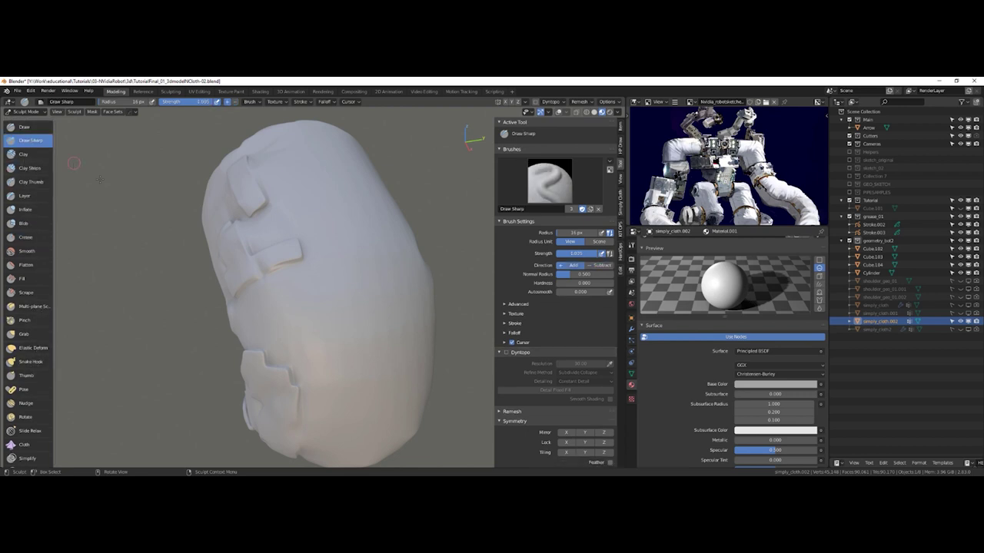
pyautogui.moveTo(312, 367)
pyautogui.mouseDown(button='middle')
pyautogui.moveTo(306, 257)
pyautogui.moveTo(307, 292)
pyautogui.moveTo(315, 273)
pyautogui.moveTo(292, 323)
pyautogui.moveTo(325, 292)
pyautogui.moveTo(294, 310)
pyautogui.mouseUp(button='middle')
pyautogui.scroll(3, 325, 280)
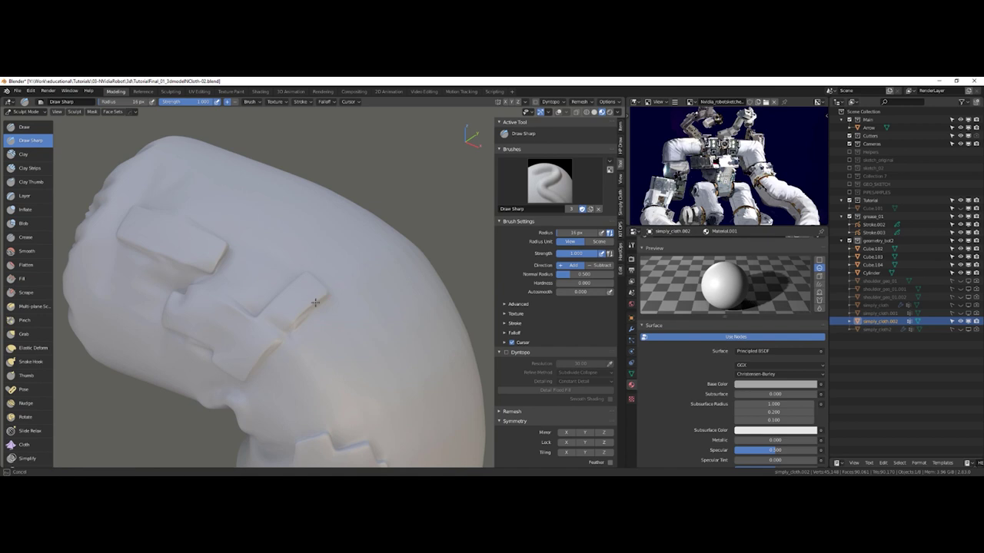
pyautogui.moveTo(246, 370); pyautogui.dragTo(298, 319, button='middle')
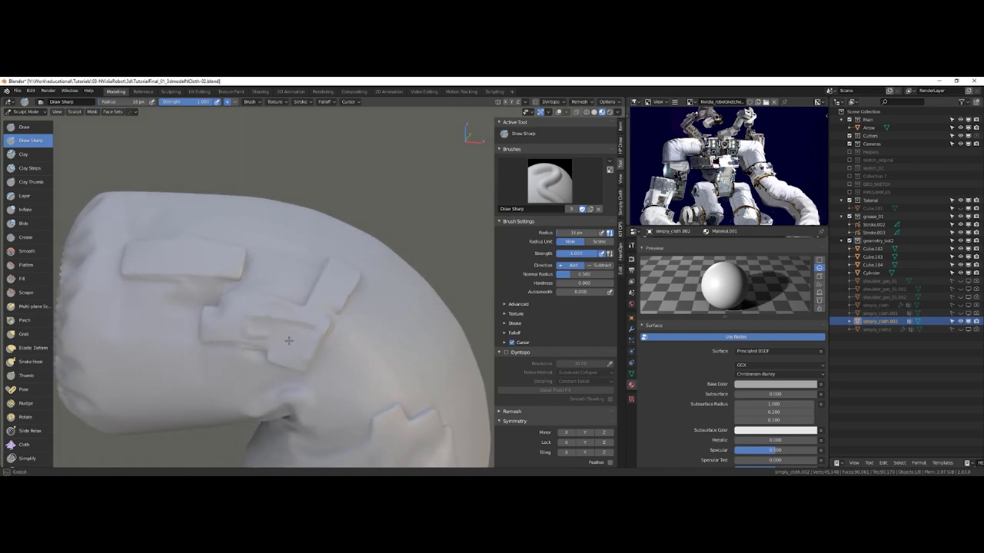
pyautogui.scroll(-3, 310, 324)
pyautogui.moveTo(309, 325); pyautogui.dragTo(297, 333, button='middle')
pyautogui.scroll(3, 352, 354)
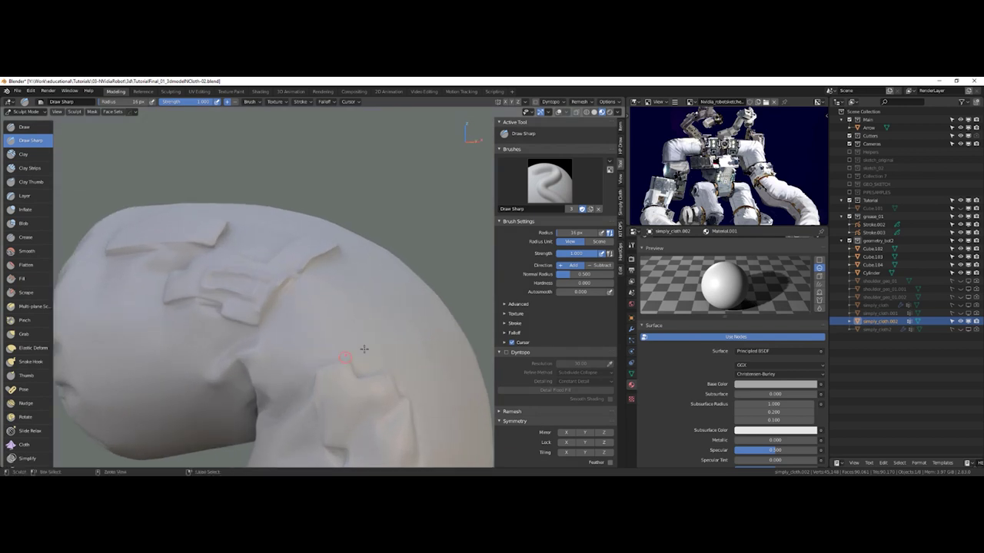
# Step: Enable Dyntopo for the sleeve and accept the vertex data warning
pyautogui.keyDown('shift'); pyautogui.moveTo(351, 353); pyautogui.dragTo(285, 253, button='middle'); pyautogui.keyUp('shift')
pyautogui.click(508, 352)
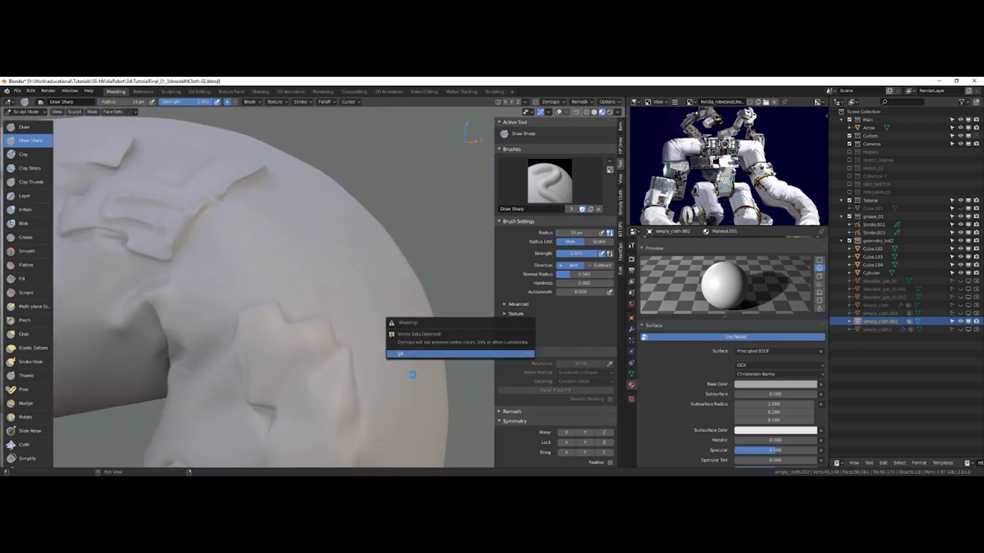
pyautogui.click(412, 354)
pyautogui.moveTo(412, 354); pyautogui.dragTo(322, 330, button='middle')
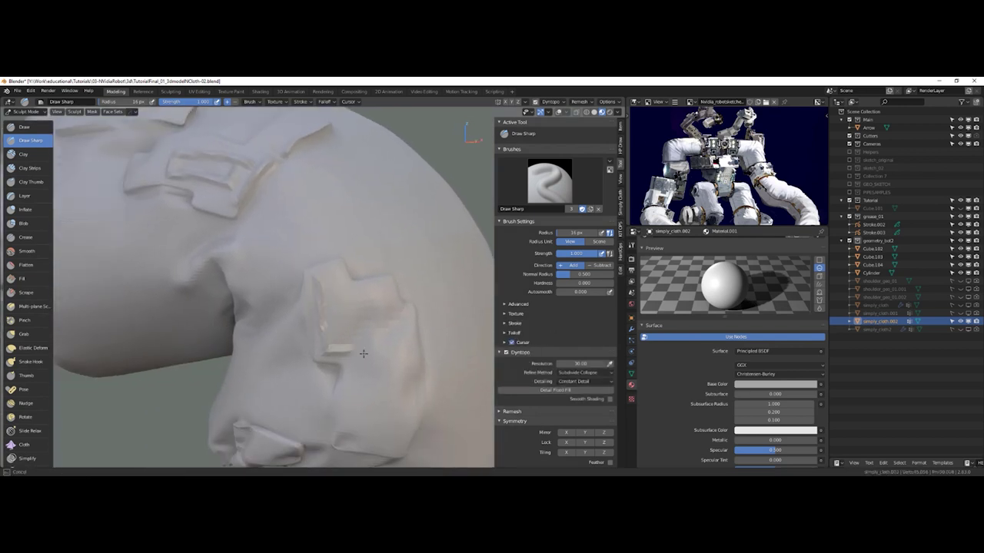
pyautogui.moveTo(367, 357)
pyautogui.mouseDown(button='middle')
pyautogui.moveTo(408, 389)
pyautogui.moveTo(349, 287)
pyautogui.mouseUp(button='middle')
# Step: Try shading the sleeve smooth in Object Mode and put it back in Sculpt Mode
pyautogui.press('Tab')
pyautogui.rightClick(343, 301)
pyautogui.click(342, 299)
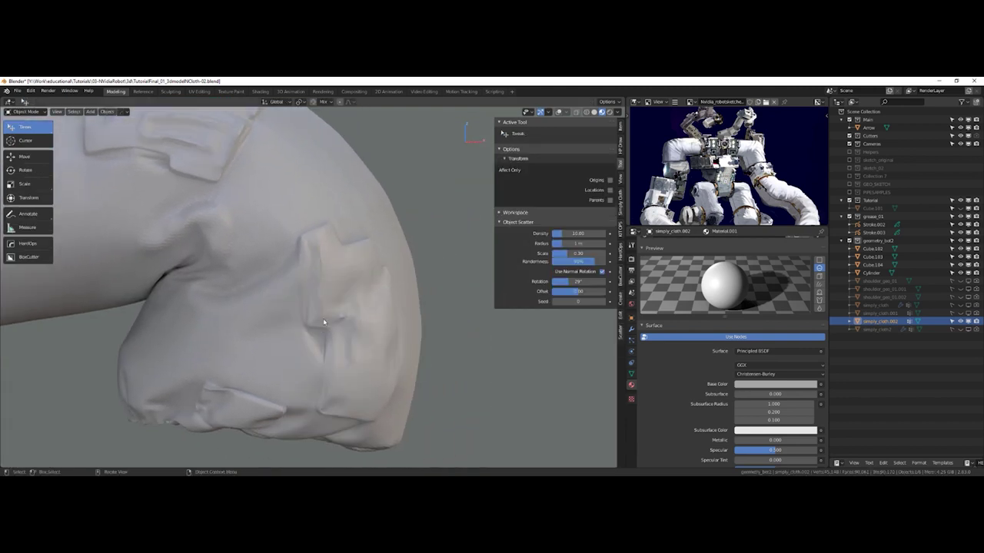
pyautogui.hotkey('ctrl', 'Tab')
pyautogui.click(341, 332)
pyautogui.moveTo(331, 306); pyautogui.dragTo(227, 280, button='middle')
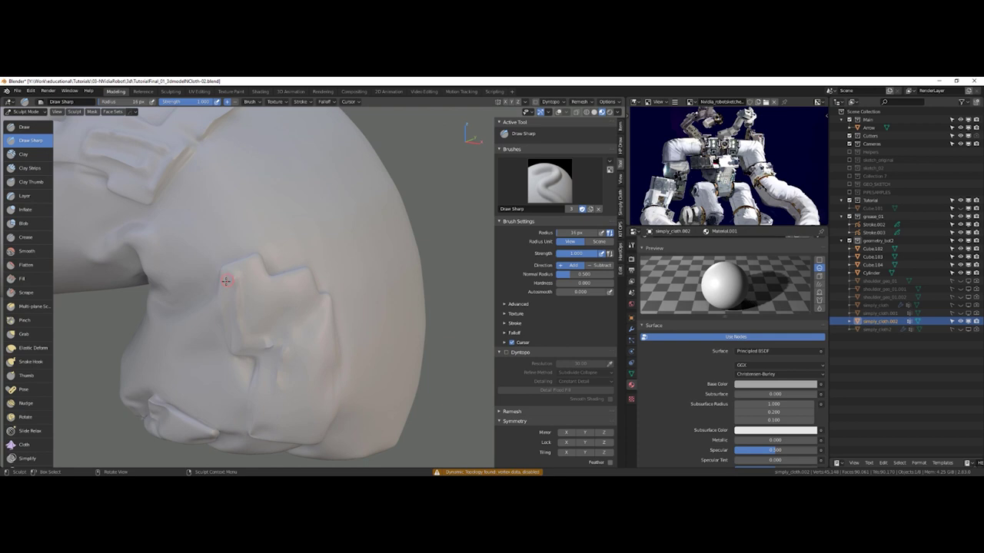
# Step: Turn Dyntopo on and trace raised ridges along the lower patch's outline with Draw Sharp
pyautogui.click(507, 353)
pyautogui.click(503, 351)
pyautogui.moveTo(265, 290)
pyautogui.mouseDown()
pyautogui.moveTo(304, 285)
pyautogui.moveTo(321, 308)
pyautogui.mouseUp()
pyautogui.moveTo(308, 426); pyautogui.dragTo(304, 422)
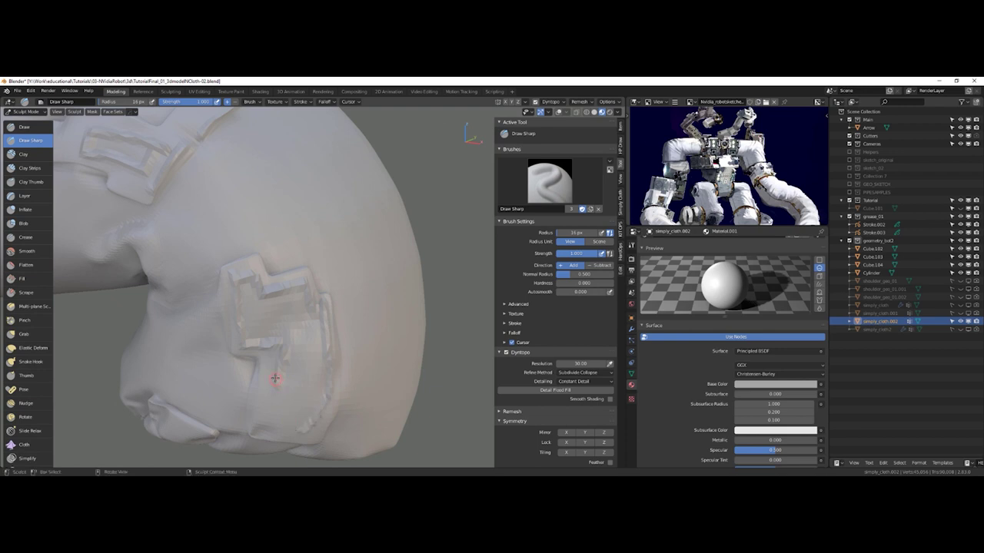
# Step: Turn on Smooth Shading for the Dyntopo sculpt
pyautogui.moveTo(297, 354)
pyautogui.keyDown('shift'); pyautogui.mouseDown(button='middle')
pyautogui.moveTo(312, 323)
pyautogui.moveTo(338, 315)
pyautogui.moveTo(284, 245)
pyautogui.mouseUp(button='middle'); pyautogui.keyUp('shift')
pyautogui.click(610, 400)
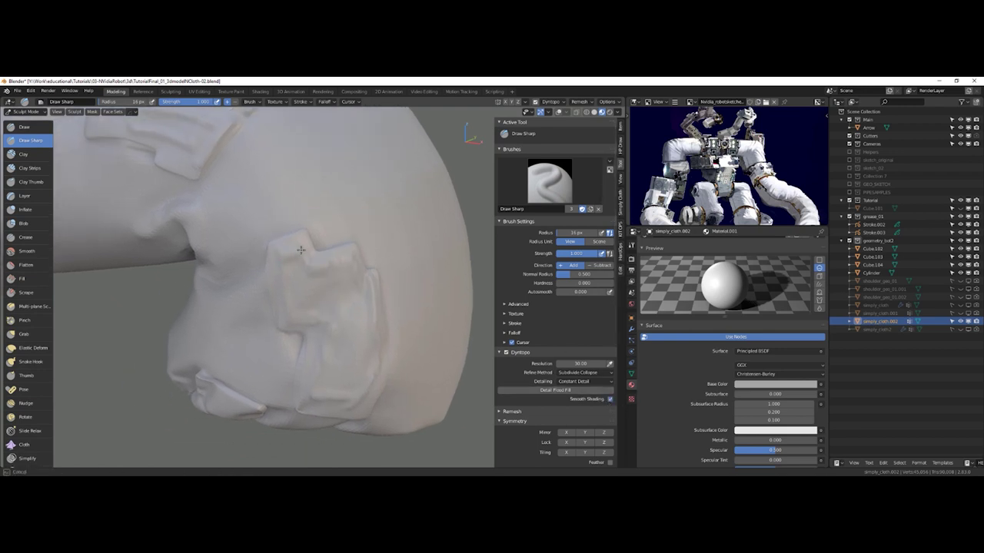
pyautogui.moveTo(314, 323)
pyautogui.mouseDown(button='middle')
pyautogui.moveTo(288, 235)
pyautogui.moveTo(79, 229)
pyautogui.mouseUp(button='middle')
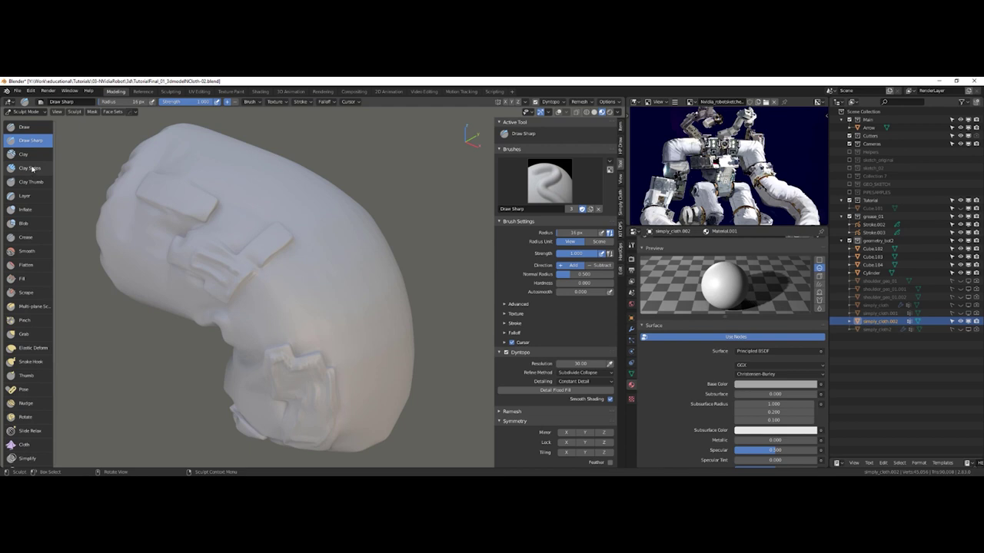
# Step: Use the Crease brush to carve a groove beside the upper patch and around the outer end of the middle patch
pyautogui.click(33, 236)
pyautogui.moveTo(258, 261); pyautogui.dragTo(347, 327, button='middle')
pyautogui.keyDown('shift'); pyautogui.moveTo(348, 327); pyautogui.dragTo(355, 252, button='middle'); pyautogui.keyUp('shift')
pyautogui.moveTo(218, 293); pyautogui.dragTo(292, 285)
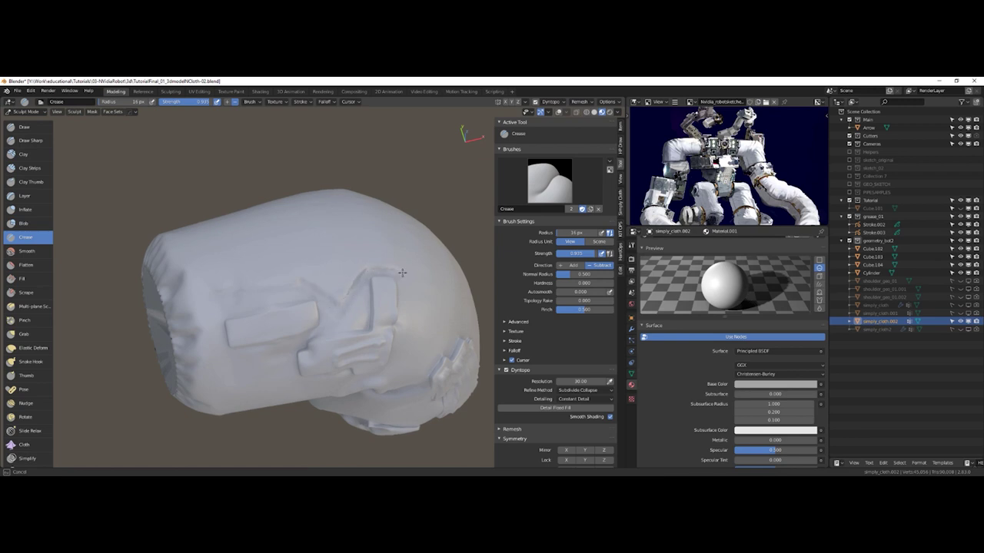
pyautogui.moveTo(422, 314); pyautogui.dragTo(296, 309, button='middle')
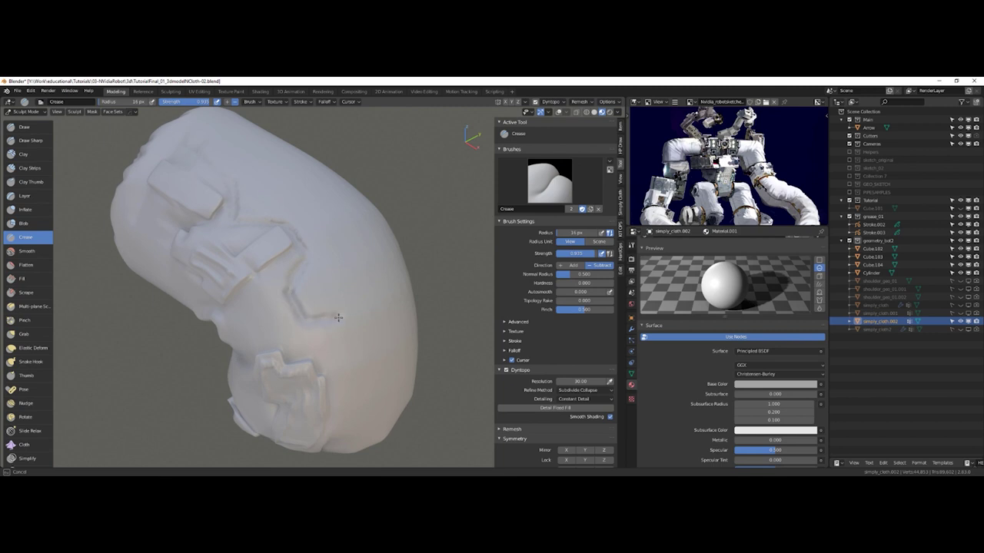
# Step: Continue the crease in a stepped line down past the lower patch to the sleeve's lower opening
pyautogui.moveTo(338, 318)
pyautogui.mouseDown()
pyautogui.moveTo(352, 354)
pyautogui.moveTo(339, 386)
pyautogui.mouseUp()
pyautogui.moveTo(318, 338); pyautogui.dragTo(322, 340, button='middle')
pyautogui.moveTo(323, 384); pyautogui.dragTo(322, 388)
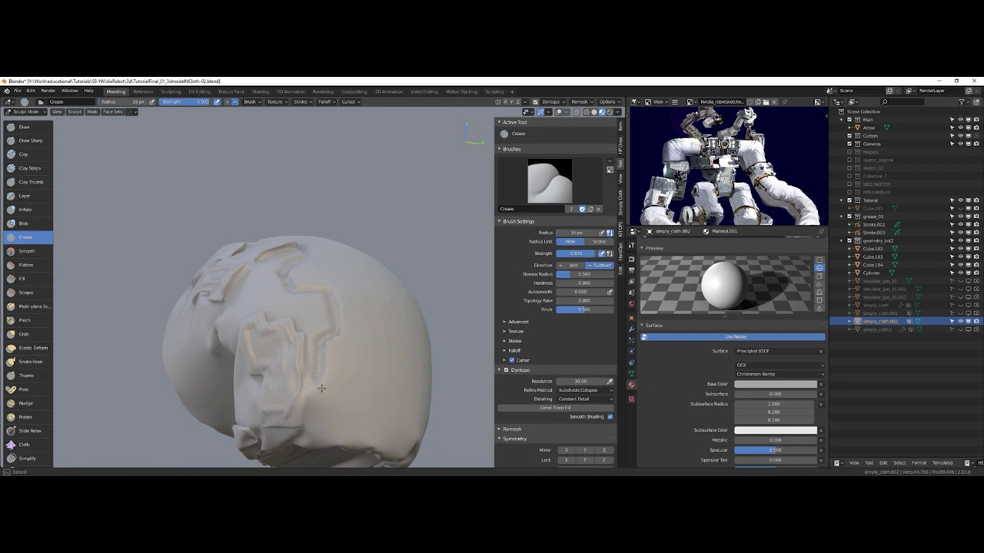
pyautogui.moveTo(342, 420); pyautogui.dragTo(342, 437)
pyautogui.moveTo(334, 410)
pyautogui.mouseDown(button='middle')
pyautogui.moveTo(338, 325)
pyautogui.moveTo(308, 330)
pyautogui.mouseUp(button='middle')
pyautogui.scroll(-2, 338, 325)
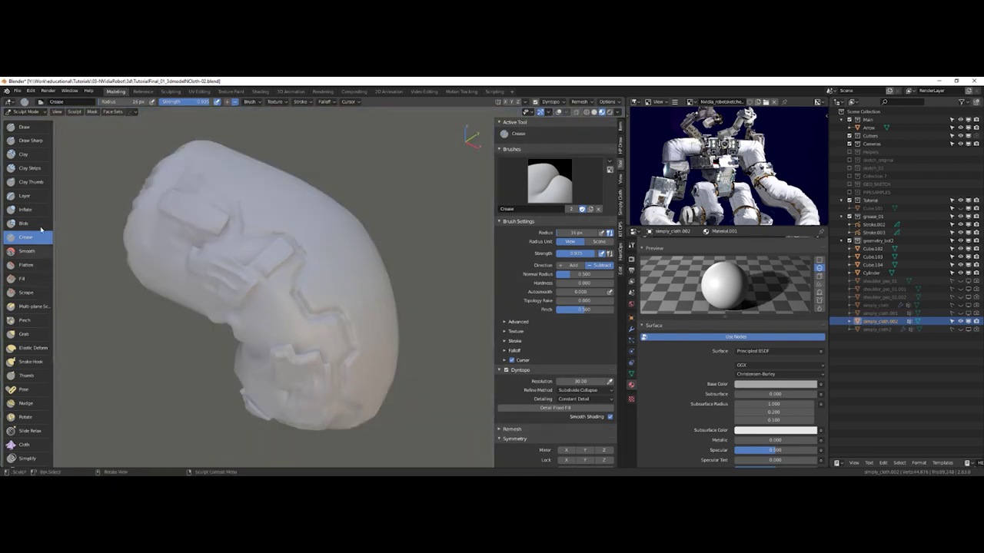
# Step: Use Draw Sharp to raise a ridge along the stepped crease between the middle patch and the lower opening
pyautogui.click(30, 140)
pyautogui.scroll(3, 342, 247)
pyautogui.moveTo(342, 247)
pyautogui.mouseDown(button='middle')
pyautogui.moveTo(268, 292)
pyautogui.moveTo(277, 311)
pyautogui.mouseUp(button='middle')
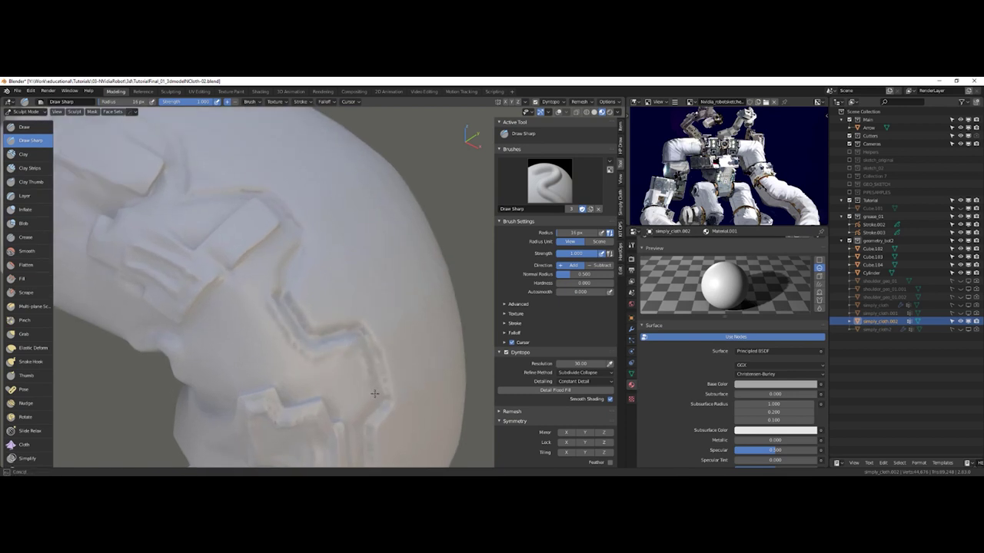
pyautogui.moveTo(356, 425)
pyautogui.mouseDown(button='middle')
pyautogui.moveTo(313, 346)
pyautogui.moveTo(312, 384)
pyautogui.moveTo(341, 329)
pyautogui.moveTo(340, 342)
pyautogui.moveTo(320, 253)
pyautogui.moveTo(339, 232)
pyautogui.mouseUp(button='middle')
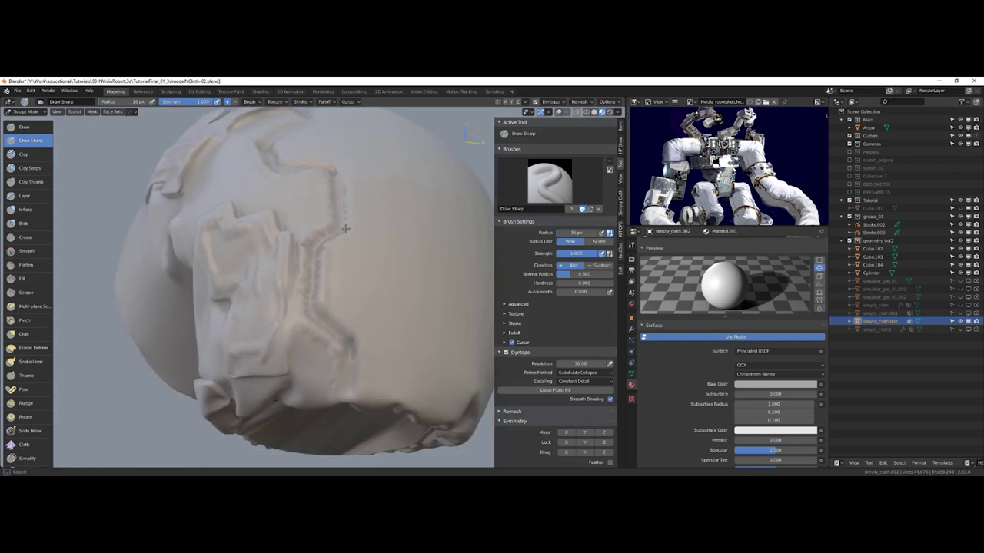
pyautogui.moveTo(342, 190); pyautogui.dragTo(351, 254, button='middle')
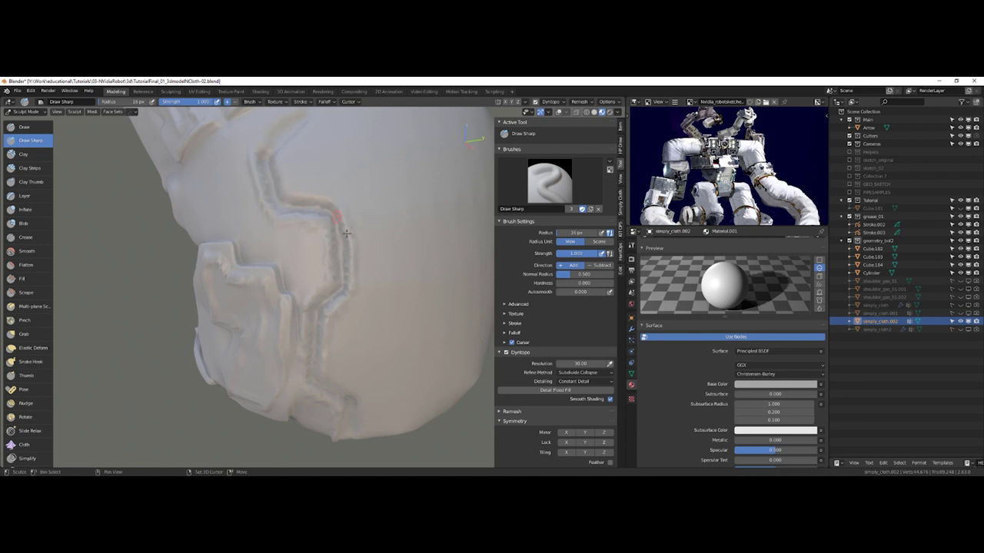
pyautogui.keyDown('shift'); pyautogui.moveTo(340, 221); pyautogui.dragTo(359, 256, button='middle'); pyautogui.keyUp('shift')
pyautogui.moveTo(300, 229); pyautogui.dragTo(304, 225)
# Step: Extend the Draw Sharp ridge up past the middle patch and alongside the upper patch
pyautogui.moveTo(331, 185)
pyautogui.mouseDown(button='middle')
pyautogui.moveTo(321, 249)
pyautogui.moveTo(307, 229)
pyautogui.mouseUp(button='middle')
pyautogui.moveTo(266, 193); pyautogui.dragTo(223, 241, button='middle')
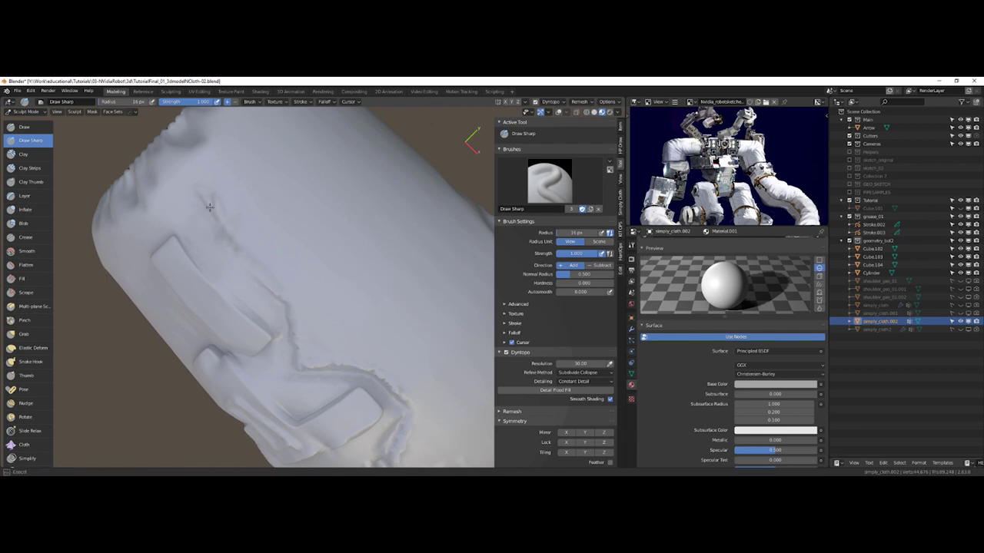
pyautogui.keyDown('ctrl'); pyautogui.moveTo(276, 210); pyautogui.dragTo(299, 326, button='middle'); pyautogui.keyUp('ctrl')
pyautogui.moveTo(289, 282); pyautogui.dragTo(318, 320, button='middle')
pyautogui.keyDown('ctrl'); pyautogui.moveTo(302, 251); pyautogui.dragTo(320, 353, button='middle'); pyautogui.keyUp('ctrl')
pyautogui.moveTo(315, 289)
pyautogui.mouseDown(button='middle')
pyautogui.moveTo(327, 315)
pyautogui.moveTo(332, 309)
pyautogui.mouseUp(button='middle')
pyautogui.scroll(2, 346, 292)
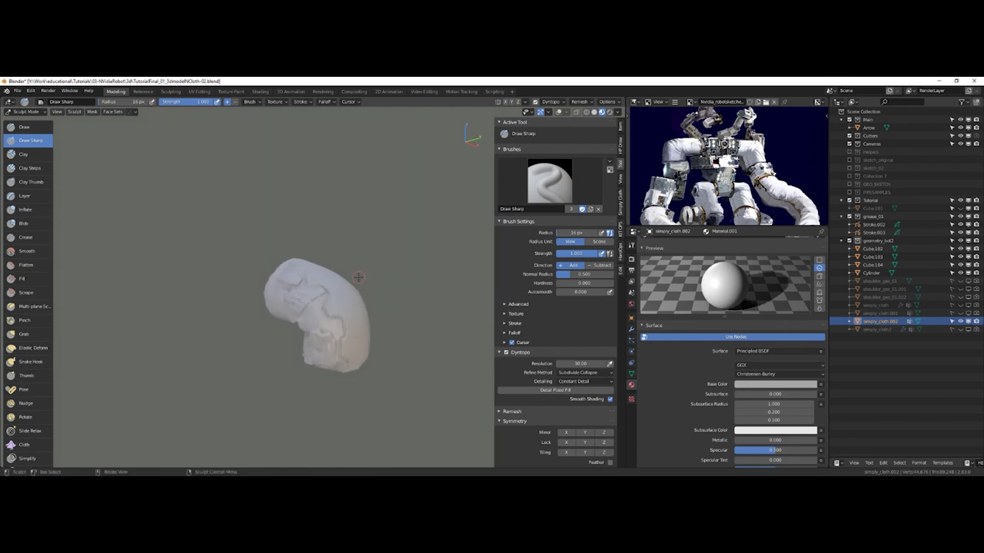
# Step: Switch to the Draw brush at strength 0.500 and add small folds along the stepped crease
pyautogui.click(35, 131)
pyautogui.moveTo(343, 337)
pyautogui.mouseDown(button='middle')
pyautogui.moveTo(326, 341)
pyautogui.moveTo(336, 319)
pyautogui.moveTo(286, 265)
pyautogui.mouseUp(button='middle')
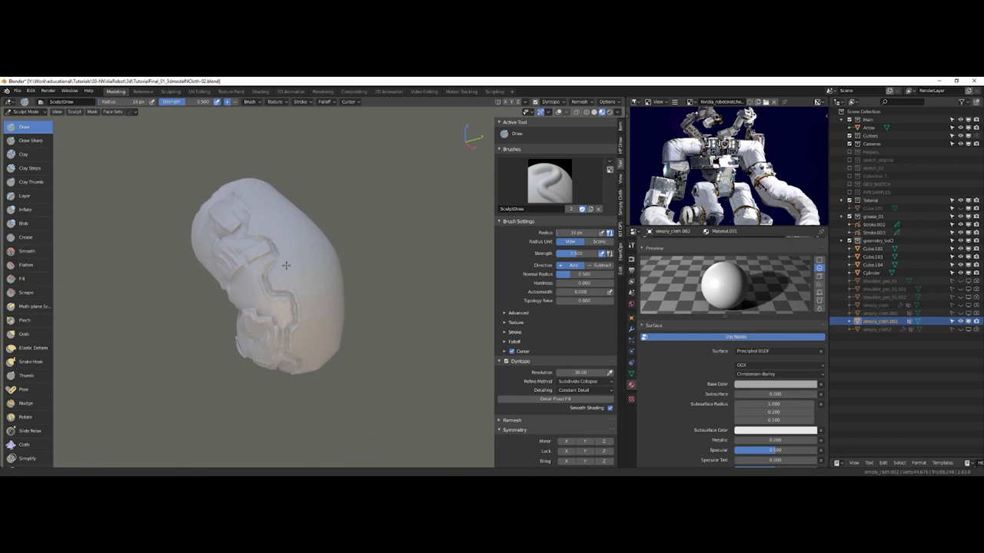
pyautogui.scroll(4, 253, 257)
pyautogui.moveTo(224, 258)
pyautogui.mouseDown(button='middle')
pyautogui.moveTo(297, 269)
pyautogui.moveTo(241, 327)
pyautogui.mouseUp(button='middle')
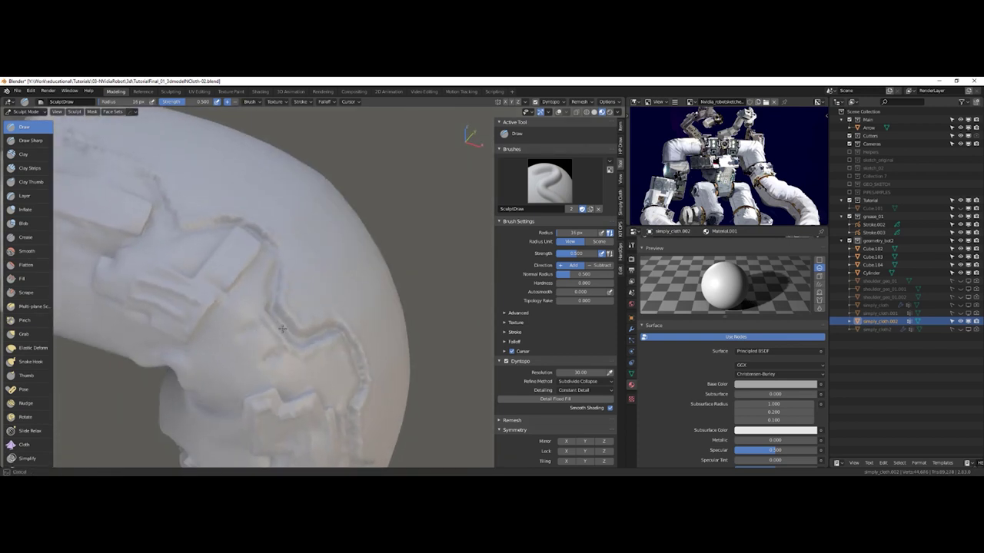
pyautogui.moveTo(309, 284); pyautogui.dragTo(242, 314, button='middle')
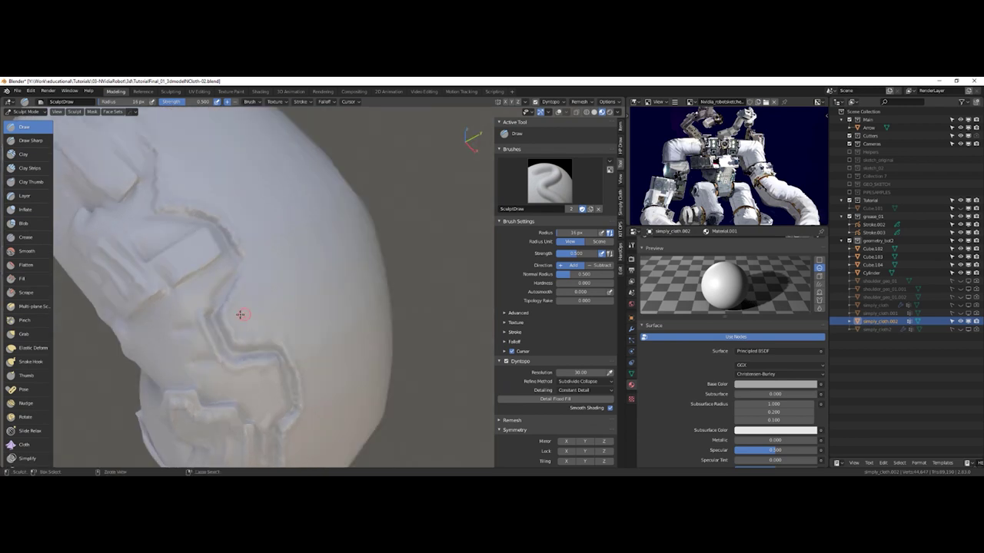
pyautogui.moveTo(302, 315)
pyautogui.mouseDown(button='middle')
pyautogui.moveTo(255, 313)
pyautogui.moveTo(257, 384)
pyautogui.moveTo(146, 331)
pyautogui.moveTo(116, 393)
pyautogui.moveTo(298, 325)
pyautogui.moveTo(373, 251)
pyautogui.moveTo(296, 252)
pyautogui.moveTo(307, 249)
pyautogui.mouseUp(button='middle')
pyautogui.scroll(3, 295, 254)
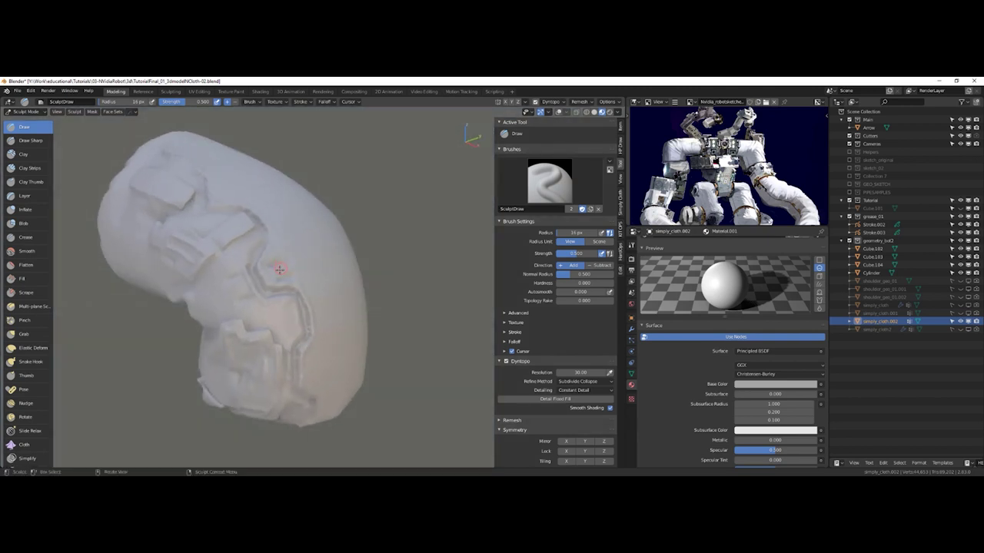
pyautogui.moveTo(267, 281)
pyautogui.mouseDown(button='middle')
pyautogui.moveTo(277, 273)
pyautogui.moveTo(258, 261)
pyautogui.moveTo(192, 270)
pyautogui.mouseUp(button='middle')
pyautogui.moveTo(192, 271)
pyautogui.keyDown('ctrl'); pyautogui.mouseDown(button='middle')
pyautogui.moveTo(184, 306)
pyautogui.moveTo(292, 295)
pyautogui.moveTo(330, 258)
pyautogui.mouseUp(button='middle'); pyautogui.keyUp('ctrl')
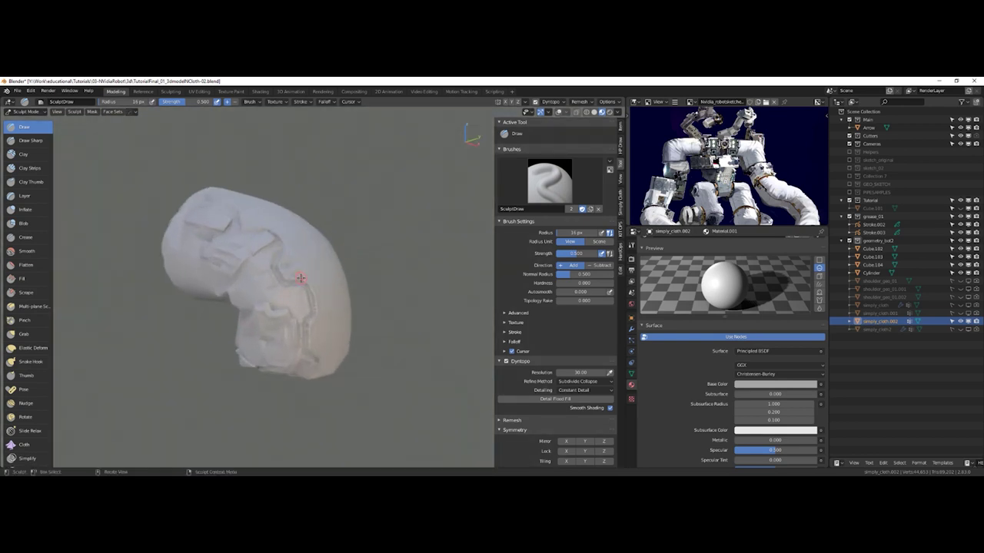
pyautogui.moveTo(299, 278)
pyautogui.mouseDown(button='middle')
pyautogui.moveTo(279, 287)
pyautogui.moveTo(270, 257)
pyautogui.mouseUp(button='middle')
pyautogui.moveTo(270, 257); pyautogui.dragTo(296, 265, button='middle')
pyautogui.moveTo(262, 273)
pyautogui.keyDown('ctrl'); pyautogui.mouseDown(button='middle')
pyautogui.moveTo(222, 306)
pyautogui.moveTo(171, 254)
pyautogui.mouseUp(button='middle'); pyautogui.keyUp('ctrl')
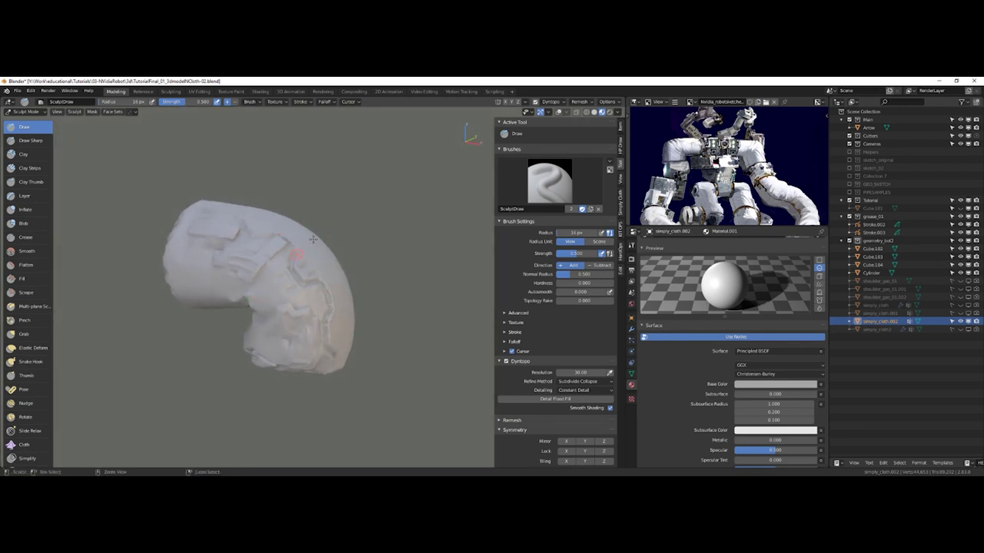
pyautogui.keyDown('ctrl'); pyautogui.moveTo(313, 239); pyautogui.dragTo(299, 248, button='middle'); pyautogui.keyUp('ctrl')
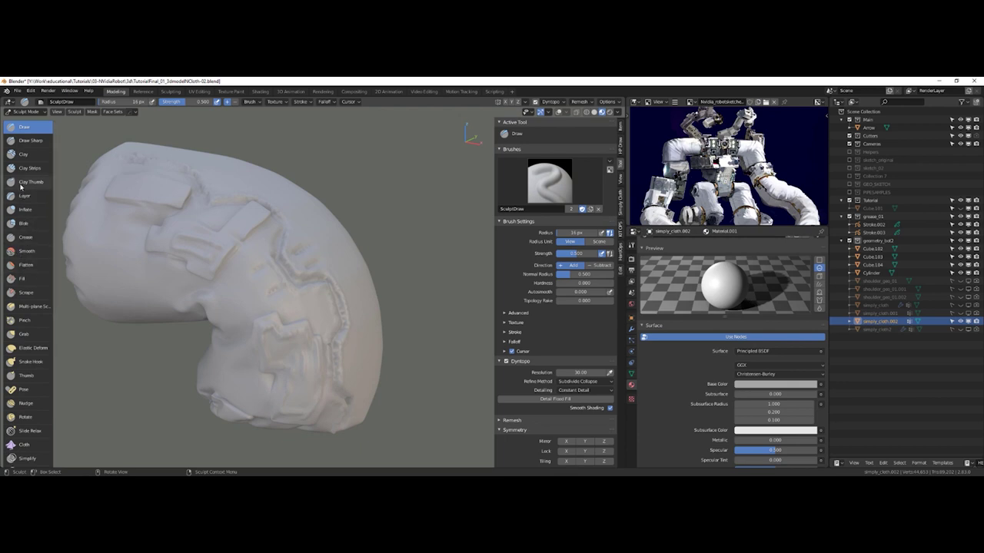
# Step: Switch to the Cloth sculpting brush and view the sleeve's outer side
pyautogui.scroll(-4, 27, 323)
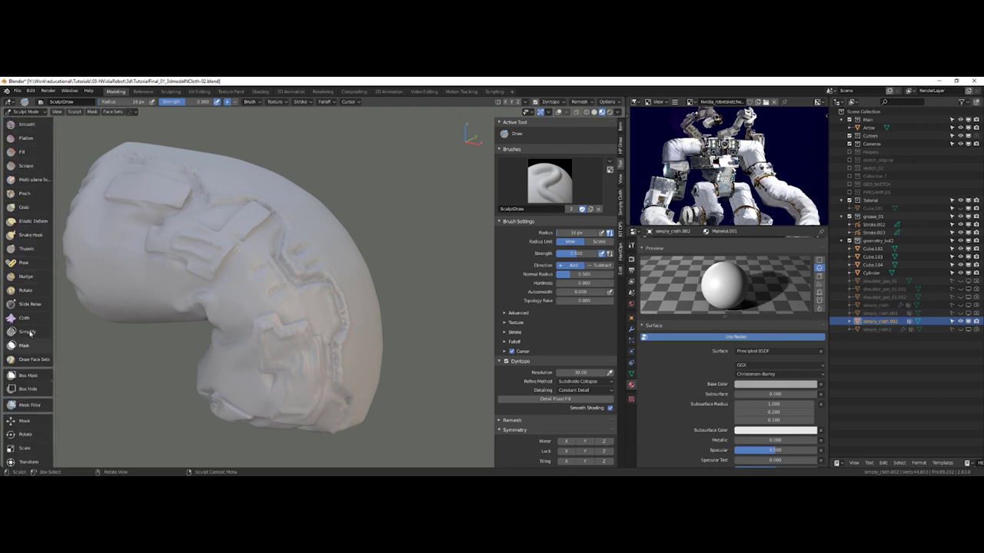
pyautogui.click(24, 317)
pyautogui.moveTo(280, 272)
pyautogui.keyDown('shift'); pyautogui.mouseDown(button='middle')
pyautogui.moveTo(238, 292)
pyautogui.moveTo(253, 296)
pyautogui.moveTo(272, 272)
pyautogui.mouseUp(button='middle'); pyautogui.keyUp('shift')
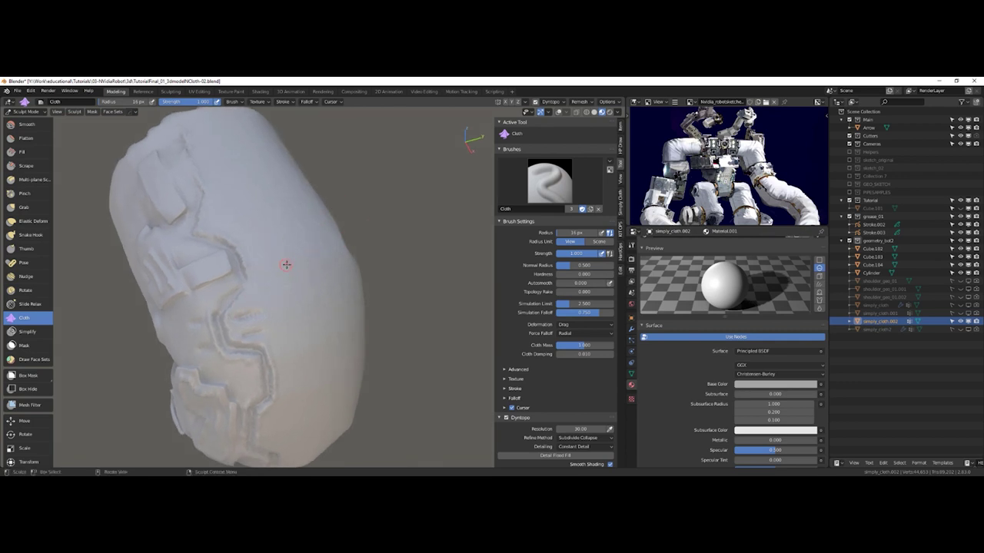
pyautogui.moveTo(411, 206); pyautogui.dragTo(285, 264, button='middle')
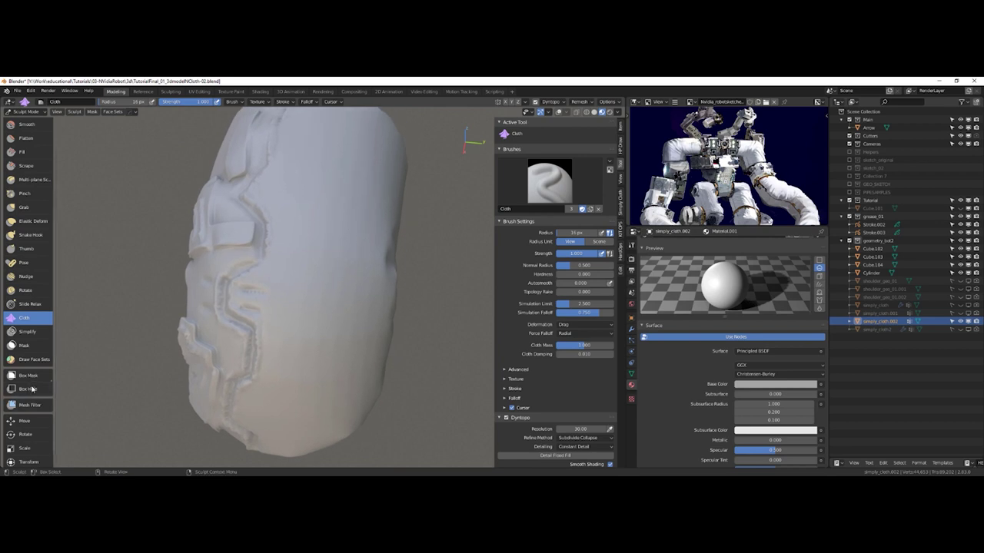
# Step: Switch to the Mask brush and show the viewport overlays while keeping the Material Preview shading
pyautogui.click(34, 346)
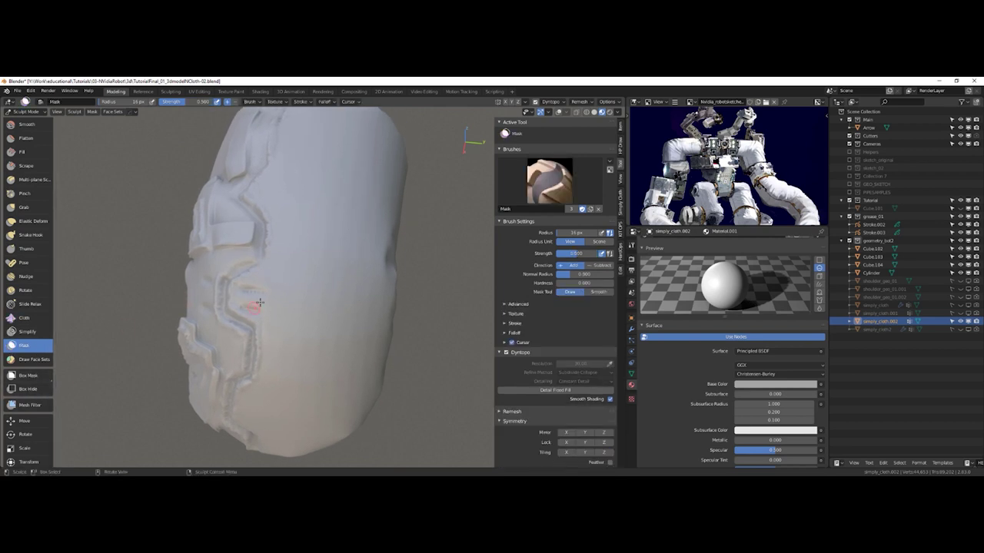
pyautogui.moveTo(254, 308); pyautogui.dragTo(300, 279, button='middle')
pyautogui.press('z')
pyautogui.click(336, 291)
# Step: Try short mask strokes beside the crease below the middle patch and undo them
pyautogui.moveTo(264, 274)
pyautogui.mouseDown()
pyautogui.moveTo(285, 316)
pyautogui.moveTo(261, 282)
pyautogui.mouseUp()
pyautogui.hotkey('ctrl', 'z')
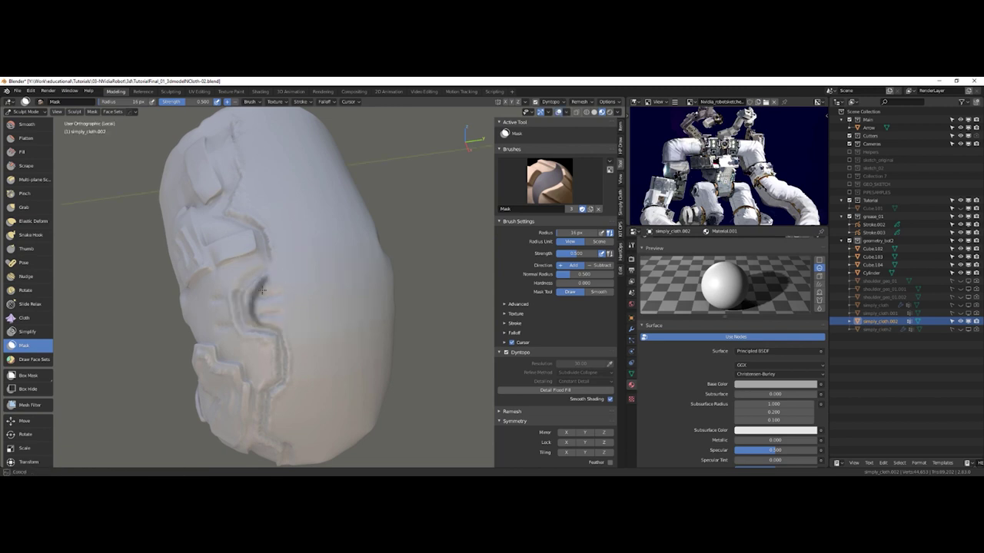
pyautogui.rightClick(264, 284)
pyautogui.moveTo(259, 282); pyautogui.dragTo(263, 303)
pyautogui.hotkey('ctrl', 'z')
# Step: Mask a long strip along the sleeve's outer side with a 132 px brush radius and invert the mask
pyautogui.moveTo(318, 243)
pyautogui.mouseDown()
pyautogui.moveTo(308, 215)
pyautogui.moveTo(330, 354)
pyautogui.moveTo(288, 141)
pyautogui.moveTo(338, 384)
pyautogui.moveTo(357, 331)
pyautogui.moveTo(360, 338)
pyautogui.moveTo(338, 338)
pyautogui.mouseUp()
pyautogui.hotkey('ctrl', 'i')
pyautogui.moveTo(351, 259)
pyautogui.mouseDown(button='middle')
pyautogui.moveTo(341, 303)
pyautogui.moveTo(293, 310)
pyautogui.mouseUp(button='middle')
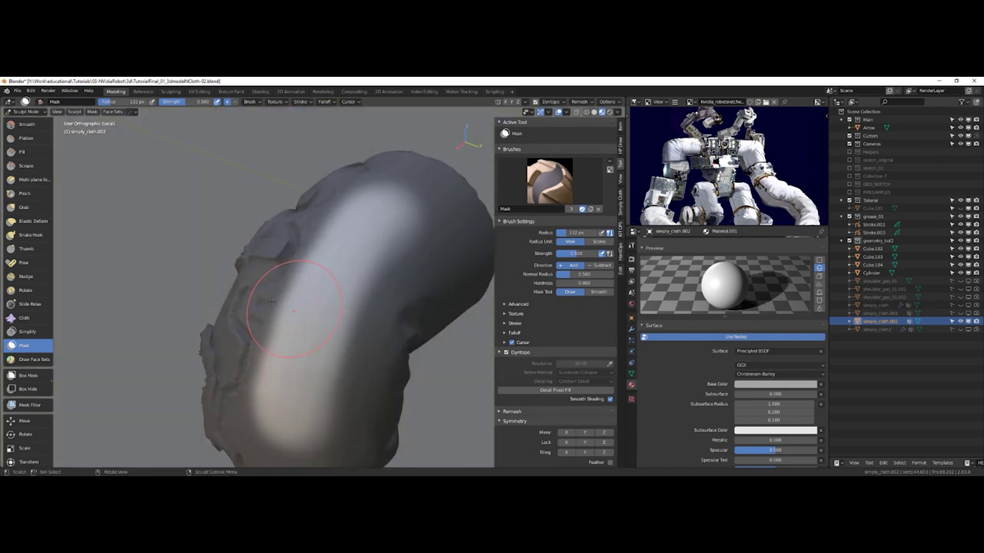
# Step: Drag wrinkles into the unmasked strip on the sleeve's outer side with the Cloth brush at a 132 px radius
pyautogui.click(24, 318)
pyautogui.moveTo(300, 332); pyautogui.dragTo(281, 361)
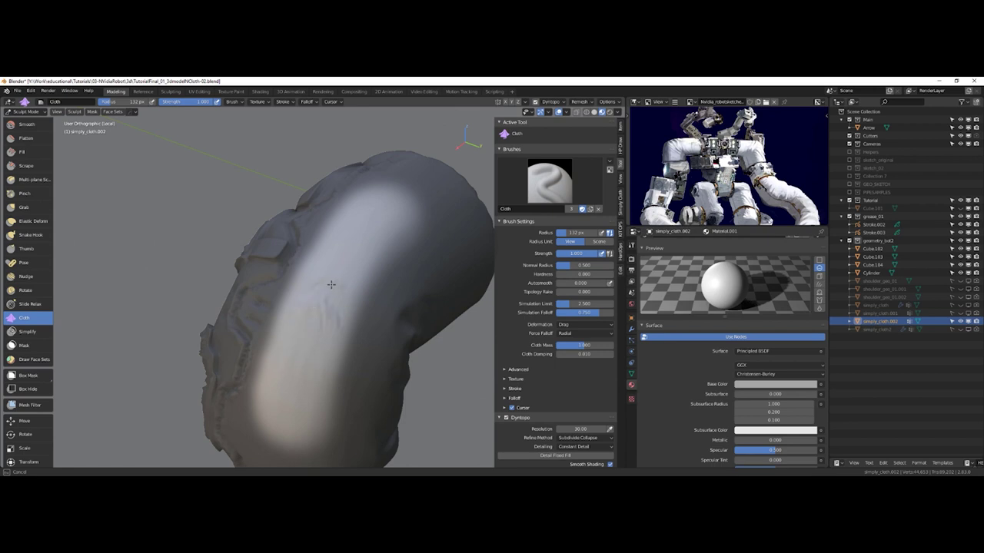
pyautogui.moveTo(328, 276); pyautogui.dragTo(348, 279)
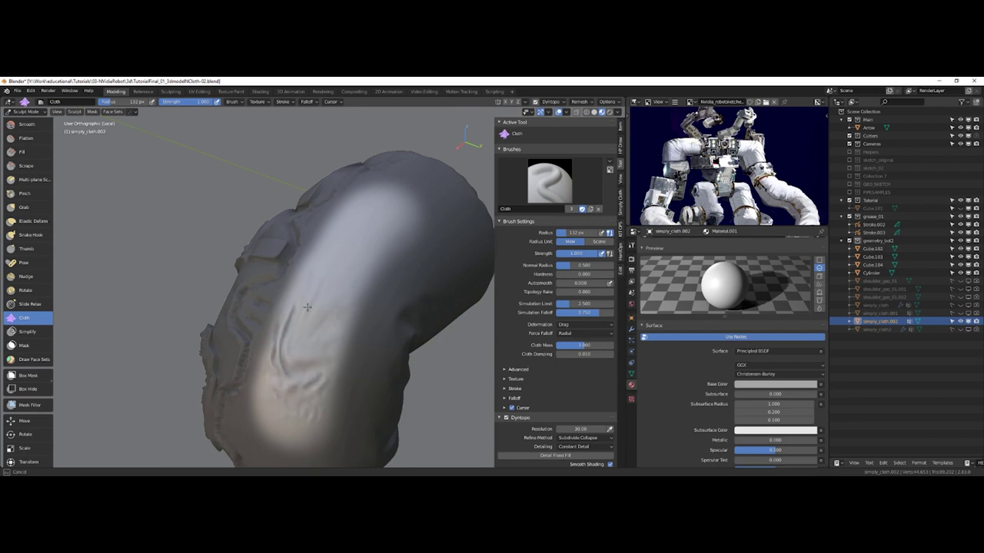
pyautogui.moveTo(306, 308); pyautogui.dragTo(319, 299)
# Step: Hide the viewport overlays and pull further cloth wrinkles down the sleeve's outer side beside the patches
pyautogui.moveTo(318, 300)
pyautogui.mouseDown(button='middle')
pyautogui.moveTo(340, 285)
pyautogui.moveTo(454, 279)
pyautogui.moveTo(446, 307)
pyautogui.moveTo(350, 294)
pyautogui.moveTo(312, 315)
pyautogui.moveTo(345, 269)
pyautogui.mouseUp(button='middle')
pyautogui.press('z')
pyautogui.click(413, 279)
pyautogui.moveTo(345, 269); pyautogui.dragTo(297, 300)
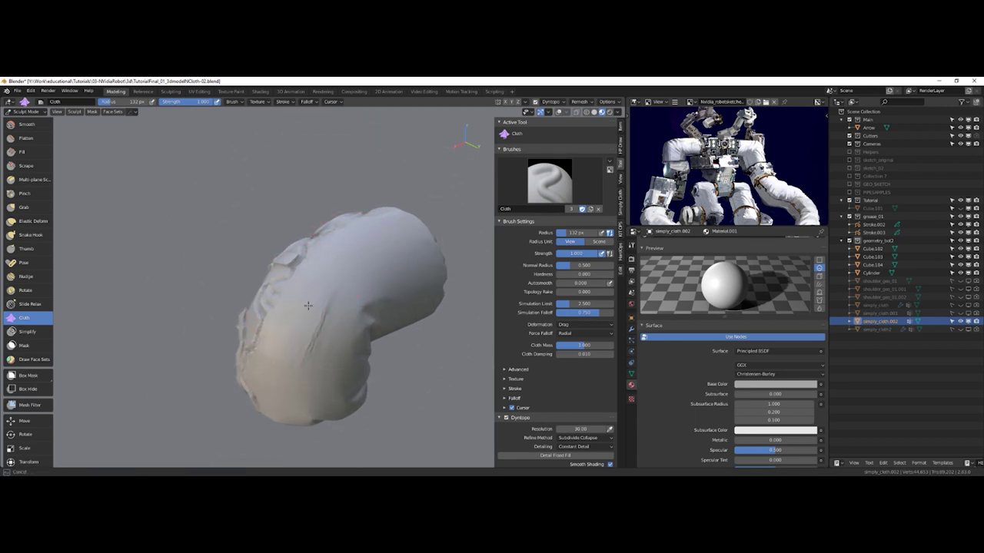
pyautogui.moveTo(308, 298)
pyautogui.mouseDown(button='middle')
pyautogui.moveTo(340, 286)
pyautogui.moveTo(326, 270)
pyautogui.mouseUp(button='middle')
pyautogui.moveTo(316, 296); pyautogui.dragTo(323, 312)
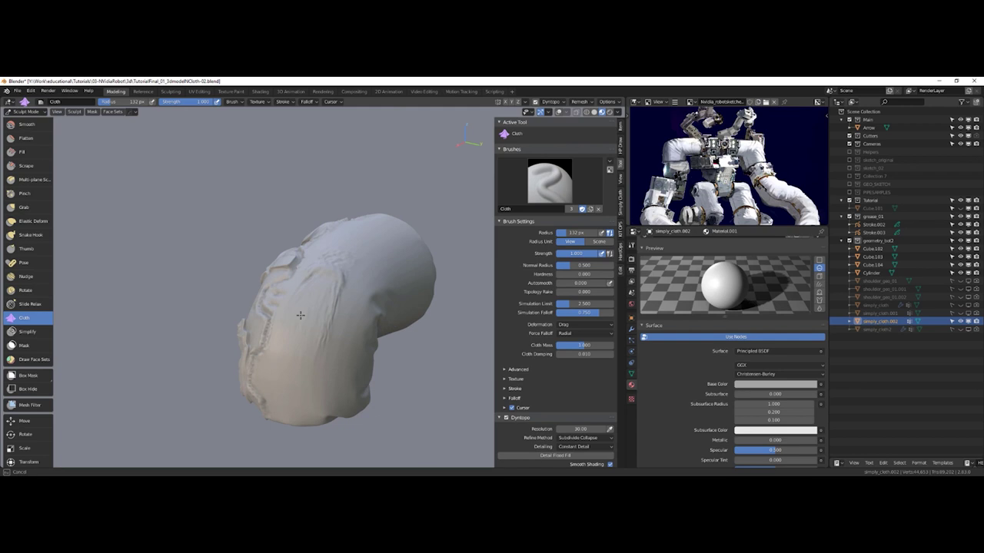
pyautogui.moveTo(319, 317)
pyautogui.mouseDown(button='middle')
pyautogui.moveTo(428, 302)
pyautogui.moveTo(303, 317)
pyautogui.mouseUp(button='middle')
pyautogui.press('z')
pyautogui.press('Escape')
pyautogui.moveTo(302, 316); pyautogui.dragTo(307, 294)
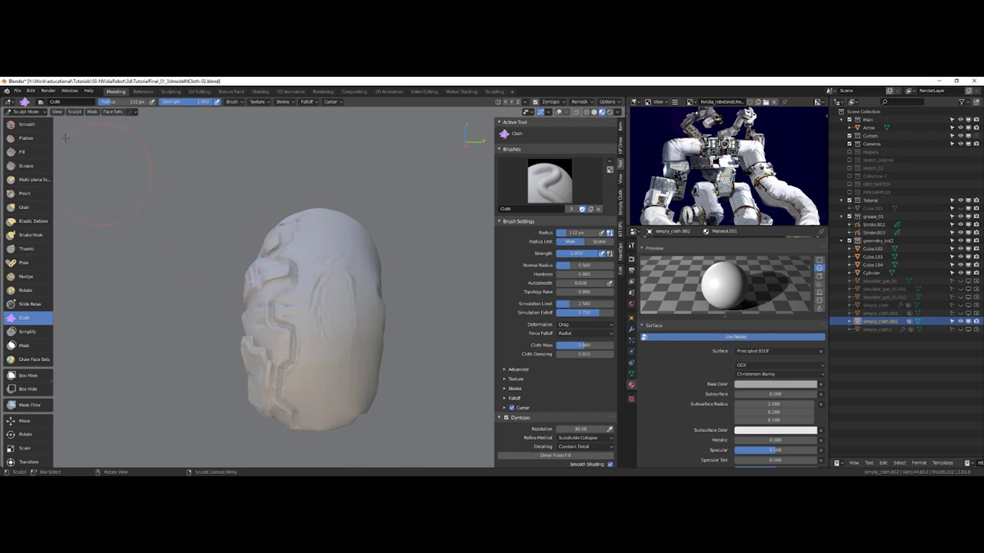
# Step: Raise lengthwise ridges along the unmasked outer strip with the Draw brush, undoing the first stroke and repeating it
pyautogui.scroll(5, 27, 138)
pyautogui.click(24, 126)
pyautogui.moveTo(329, 267)
pyautogui.mouseDown()
pyautogui.moveTo(321, 280)
pyautogui.moveTo(339, 345)
pyautogui.mouseUp()
pyautogui.hotkey('ctrl', 'z')
pyautogui.moveTo(341, 289); pyautogui.dragTo(346, 338)
pyautogui.moveTo(315, 329)
pyautogui.mouseDown(button='middle')
pyautogui.moveTo(382, 295)
pyautogui.moveTo(309, 316)
pyautogui.mouseUp(button='middle')
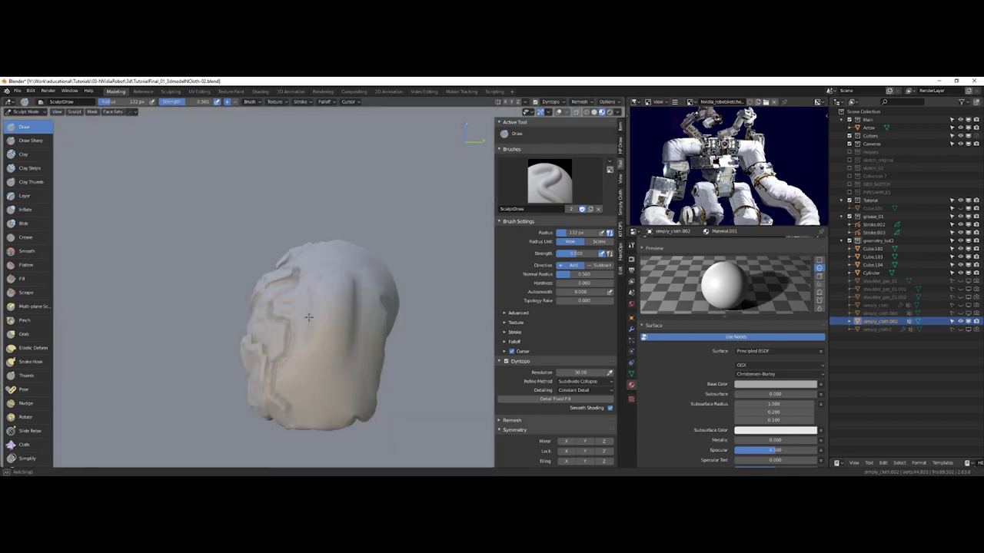
# Step: Show the viewport overlays again and return the sleeve from wireframe to shaded display
pyautogui.press('z')
pyautogui.click(297, 316)
pyautogui.moveTo(306, 330)
pyautogui.mouseDown(button='middle')
pyautogui.moveTo(343, 310)
pyautogui.moveTo(358, 344)
pyautogui.moveTo(369, 330)
pyautogui.moveTo(340, 339)
pyautogui.mouseUp(button='middle')
pyautogui.press('z')
pyautogui.click(413, 340)
pyautogui.press('z')
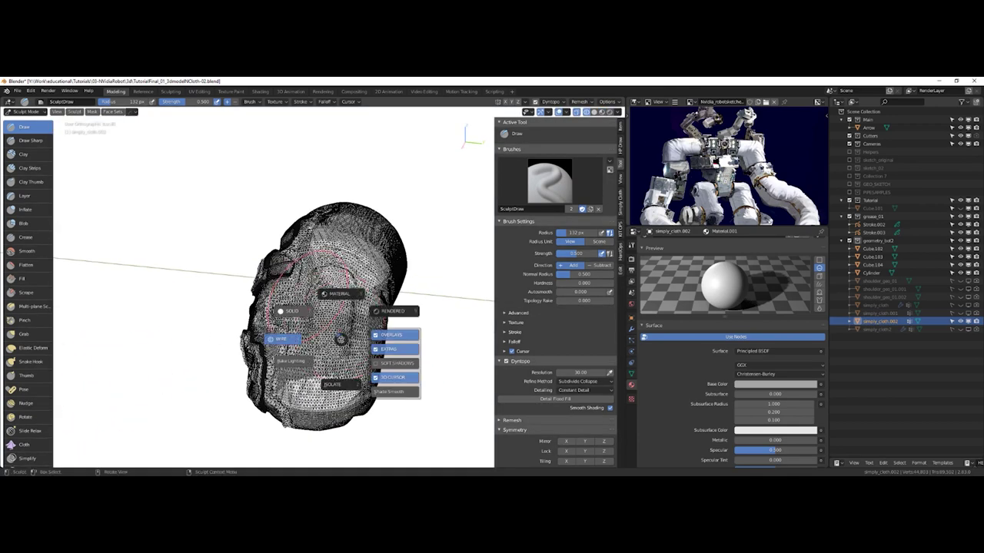
pyautogui.click(292, 310)
# Step: Clear the mask from the whole sleeve with a Box Mask selection around it
pyautogui.scroll(-2, 3, 438)
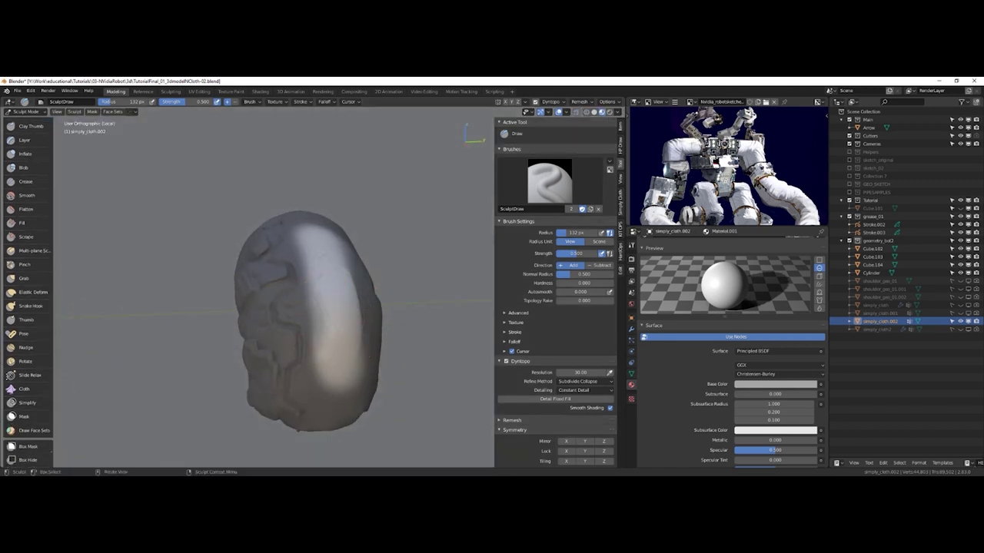
pyautogui.click(24, 418)
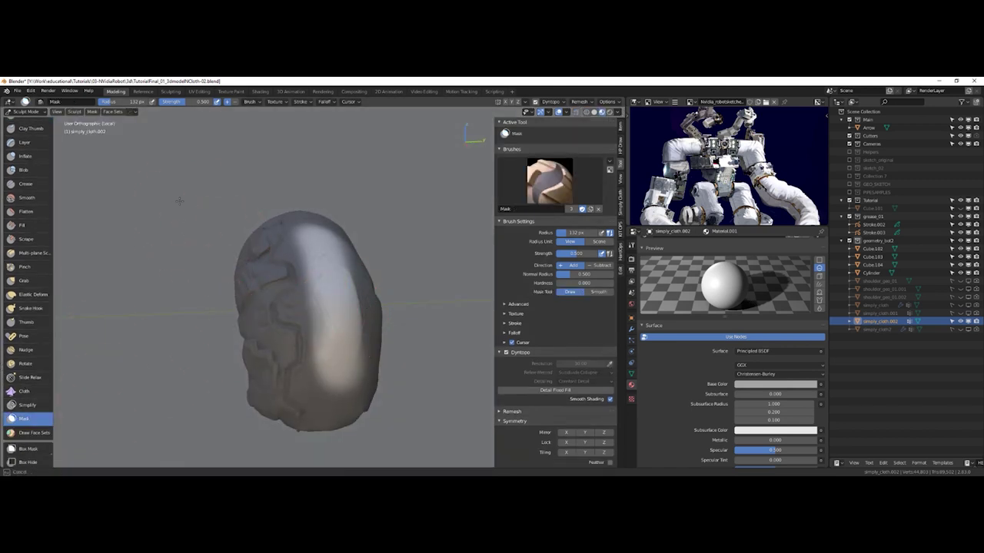
pyautogui.click(23, 449)
pyautogui.moveTo(166, 197); pyautogui.dragTo(432, 436)
pyautogui.moveTo(424, 423)
pyautogui.mouseDown(button='middle')
pyautogui.moveTo(361, 310)
pyautogui.moveTo(303, 337)
pyautogui.moveTo(307, 246)
pyautogui.moveTo(266, 335)
pyautogui.moveTo(301, 337)
pyautogui.moveTo(309, 323)
pyautogui.mouseUp(button='middle')
# Step: Build up large rounded ridges and bulges across the sleeve's outer bend with the Draw brush
pyautogui.scroll(3, 39, 169)
pyautogui.click(23, 124)
pyautogui.moveTo(309, 323)
pyautogui.mouseDown()
pyautogui.moveTo(298, 335)
pyautogui.moveTo(371, 229)
pyautogui.moveTo(373, 240)
pyautogui.mouseUp()
pyautogui.moveTo(373, 240)
pyautogui.mouseDown(button='middle')
pyautogui.moveTo(345, 196)
pyautogui.moveTo(336, 226)
pyautogui.mouseUp(button='middle')
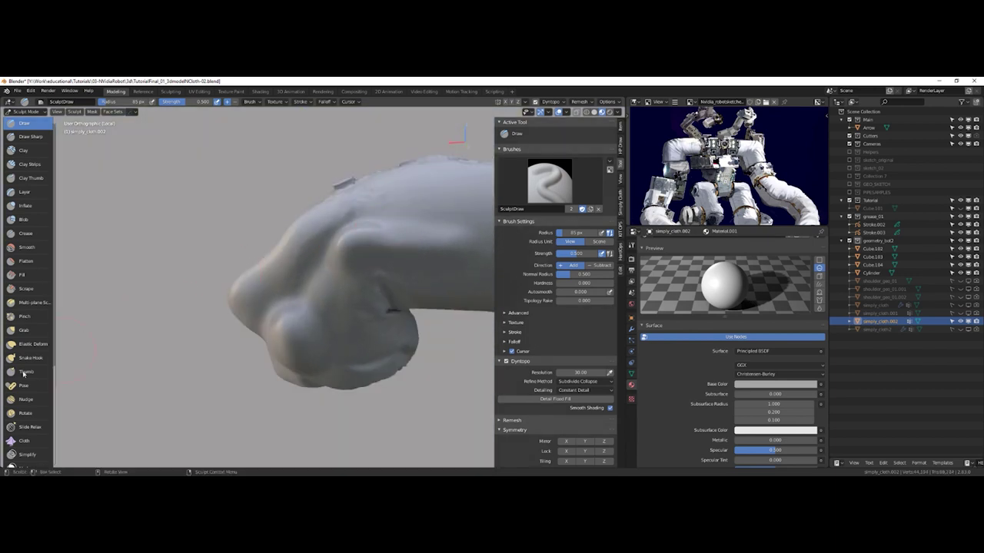
# Step: Switch to the Cloth brush, check its advanced settings and set its stroke method to Dots
pyautogui.moveTo(38, 319); pyautogui.dragTo(37, 270, button='middle')
pyautogui.click(28, 396)
pyautogui.moveTo(250, 249)
pyautogui.mouseDown(button='middle')
pyautogui.moveTo(283, 254)
pyautogui.moveTo(322, 287)
pyautogui.mouseUp(button='middle')
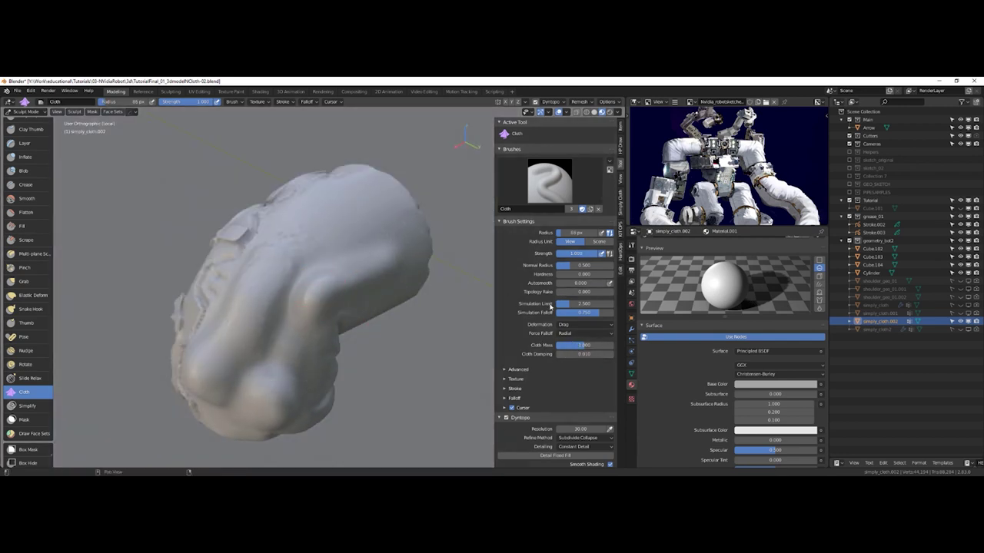
pyautogui.scroll(-3, 536, 308)
pyautogui.click(518, 338)
pyautogui.click(519, 338)
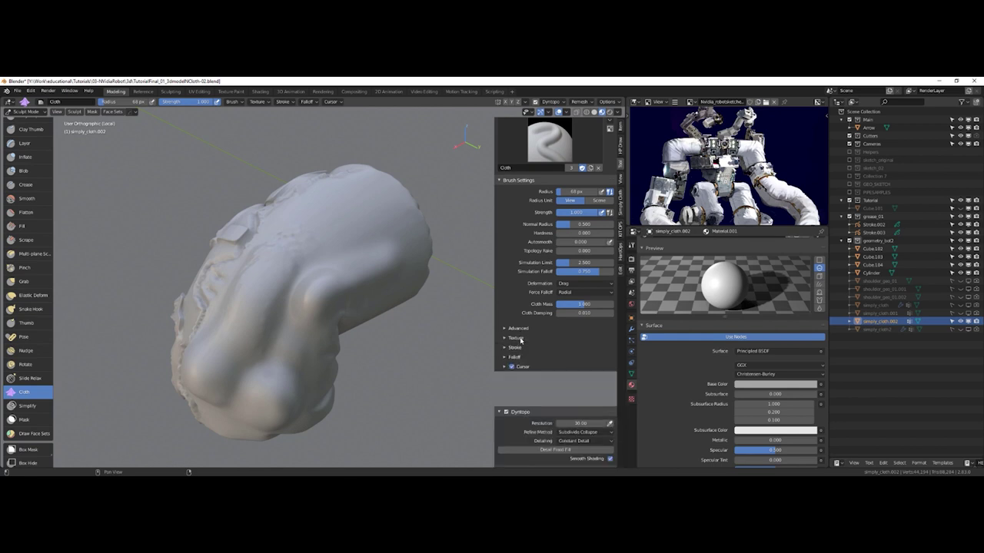
pyautogui.click(520, 330)
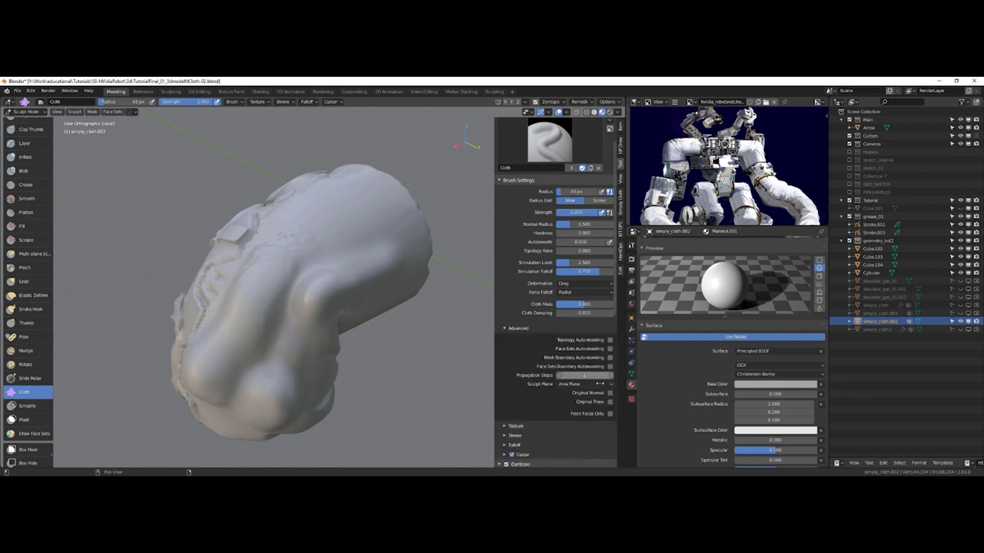
pyautogui.click(519, 328)
pyautogui.scroll(-2, 517, 330)
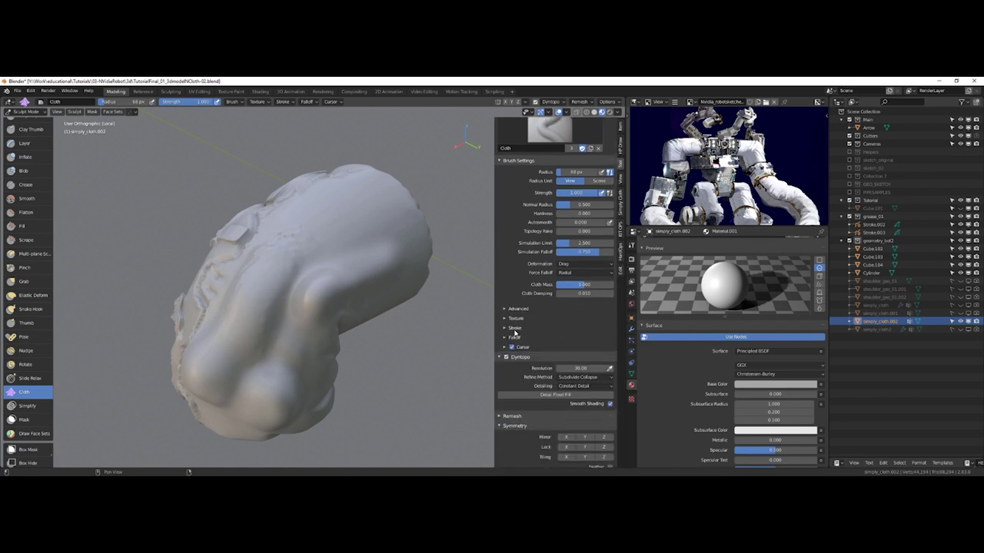
pyautogui.click(515, 328)
pyautogui.click(574, 342)
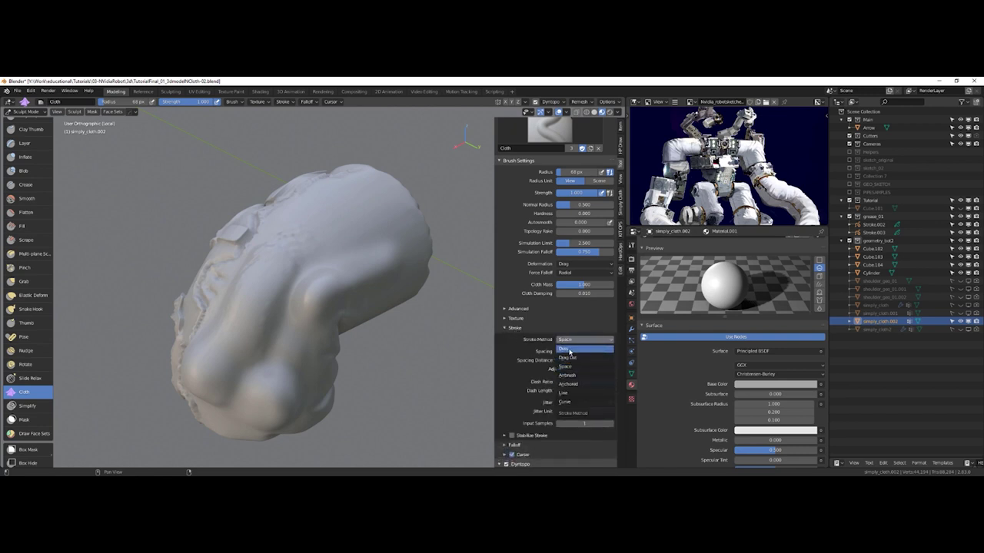
pyautogui.click(572, 349)
# Step: Drag cloth folds between the patches and the new ridges and lower the Cloth brush strength to 0.387
pyautogui.moveTo(293, 275); pyautogui.dragTo(289, 269)
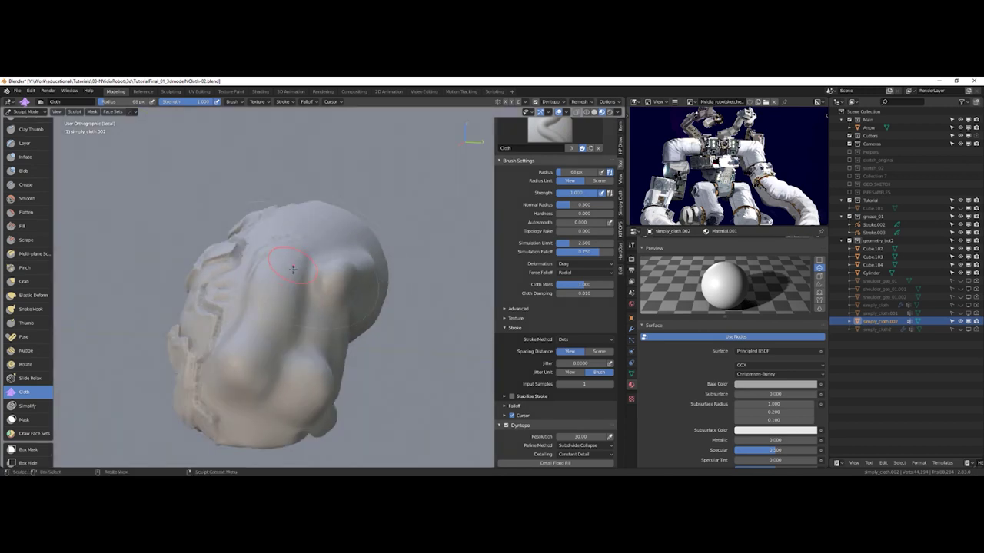
pyautogui.moveTo(292, 270); pyautogui.dragTo(284, 287)
pyautogui.moveTo(284, 288); pyautogui.dragTo(384, 301, button='middle')
pyautogui.rightClick(344, 289)
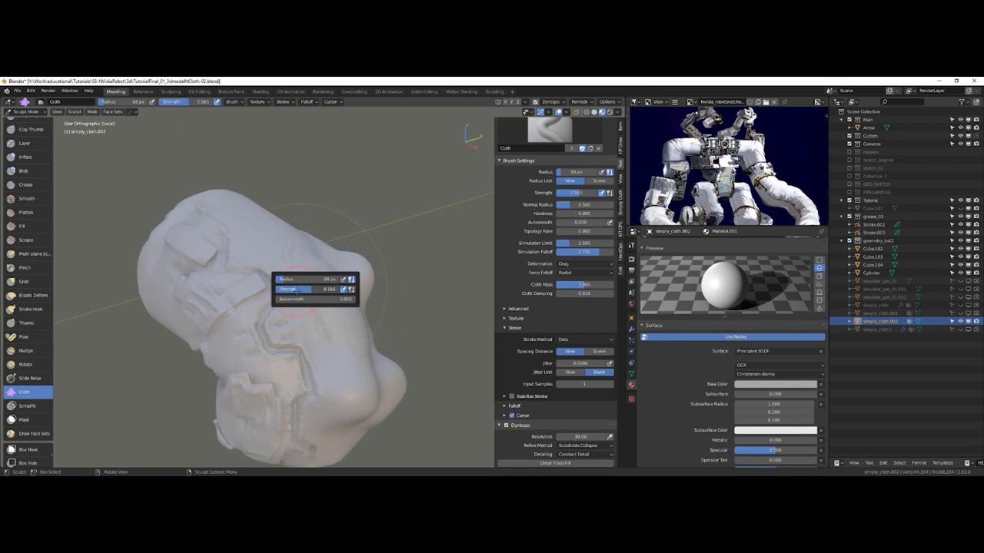
pyautogui.moveTo(289, 292)
pyautogui.mouseDown(button='middle')
pyautogui.moveTo(314, 256)
pyautogui.moveTo(285, 264)
pyautogui.moveTo(292, 270)
pyautogui.moveTo(271, 260)
pyautogui.mouseUp(button='middle')
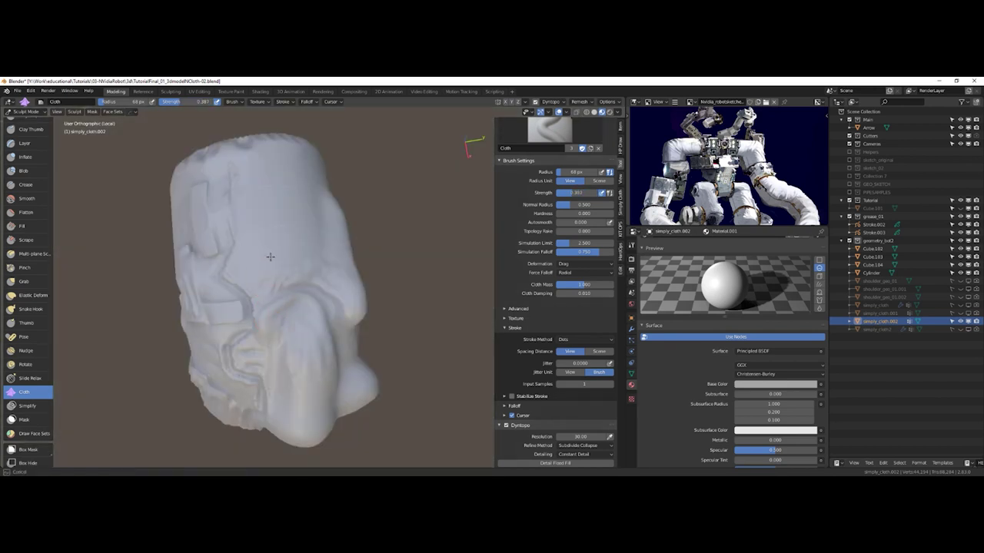
# Step: Work broader cloth folds into the patches and ridges around the bend with a 153 px brush radius
pyautogui.moveTo(280, 293)
pyautogui.mouseDown(button='middle')
pyautogui.moveTo(397, 245)
pyautogui.moveTo(287, 275)
pyautogui.moveTo(316, 255)
pyautogui.moveTo(350, 200)
pyautogui.moveTo(354, 268)
pyautogui.moveTo(281, 246)
pyautogui.moveTo(338, 252)
pyautogui.moveTo(291, 288)
pyautogui.moveTo(339, 275)
pyautogui.mouseUp(button='middle')
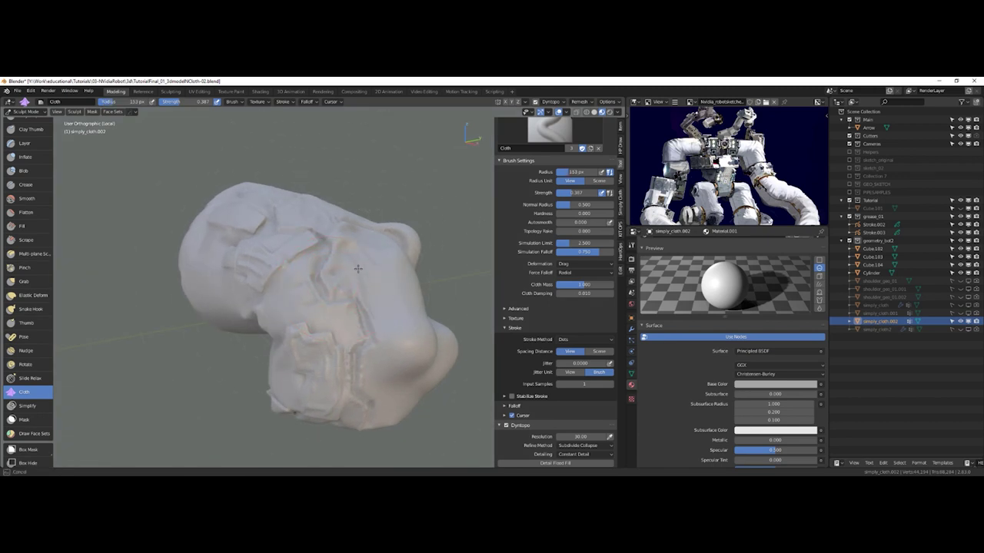
pyautogui.moveTo(323, 304); pyautogui.dragTo(302, 288, button='middle')
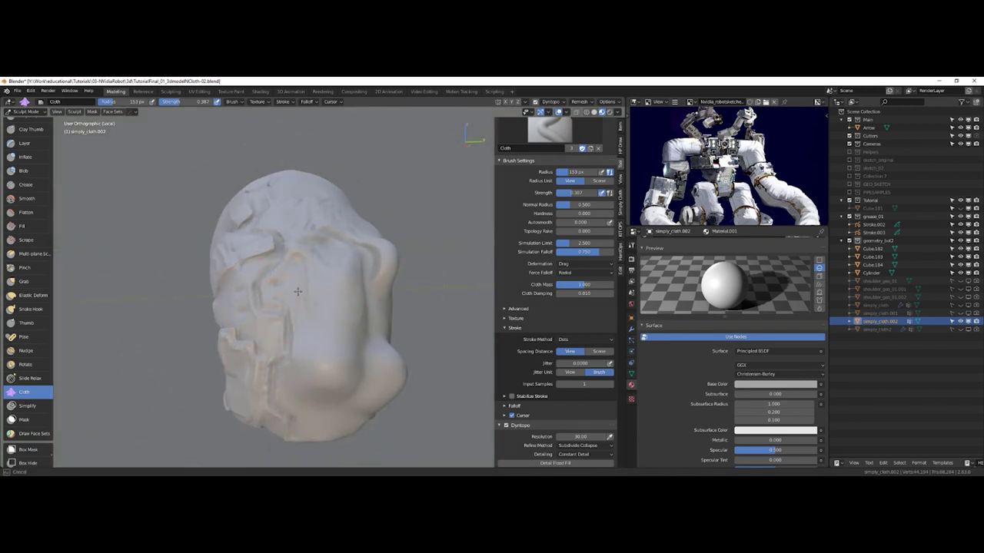
pyautogui.moveTo(320, 298)
pyautogui.mouseDown(button='middle')
pyautogui.moveTo(393, 250)
pyautogui.moveTo(338, 290)
pyautogui.mouseUp(button='middle')
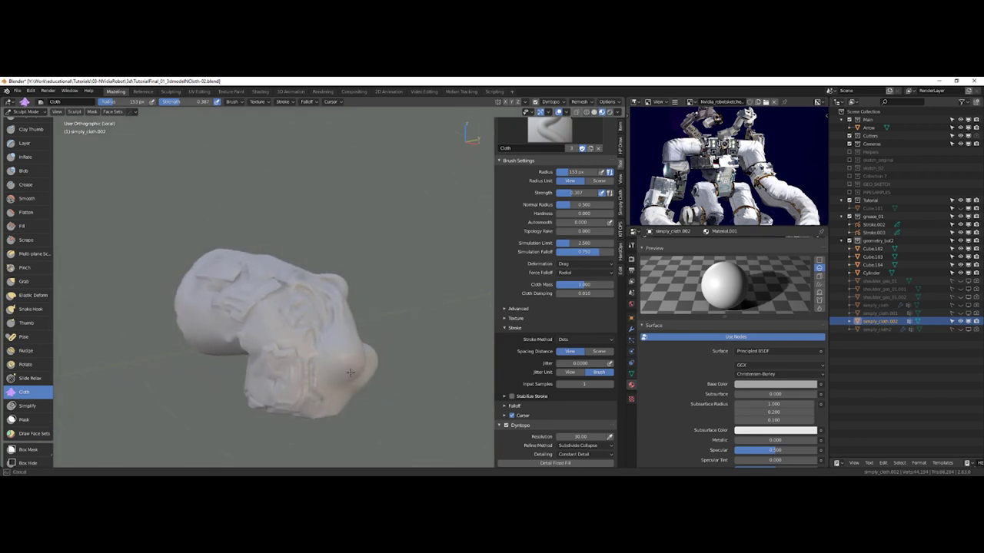
pyautogui.moveTo(356, 347); pyautogui.dragTo(352, 343, button='middle')
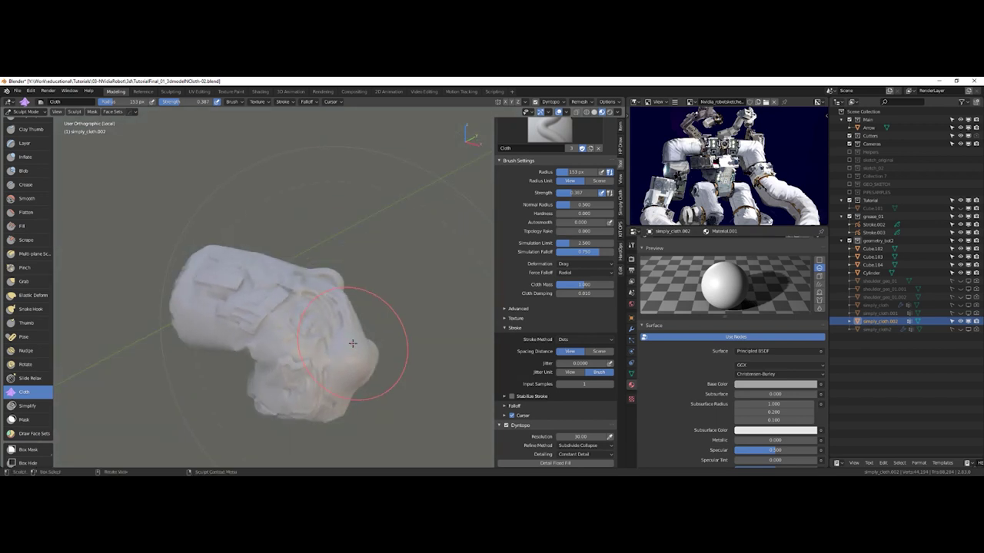